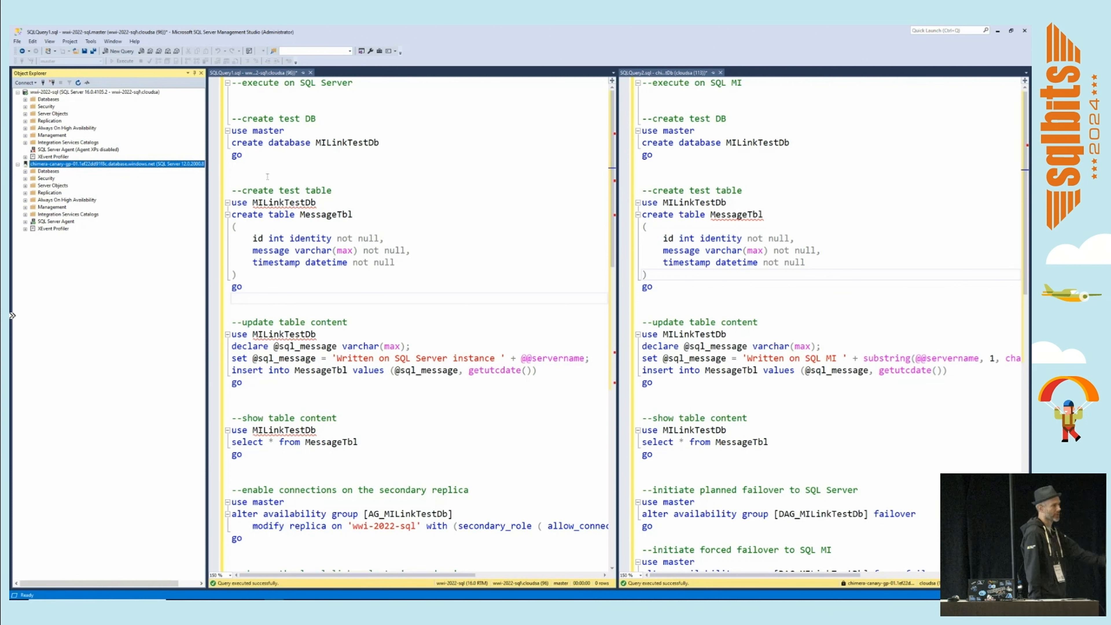
Execute the script block that creates the MILinkTestDb database on SQL Server.
left_click(234, 167)
left_click_drag(233, 167, 234, 105)
key("F5")
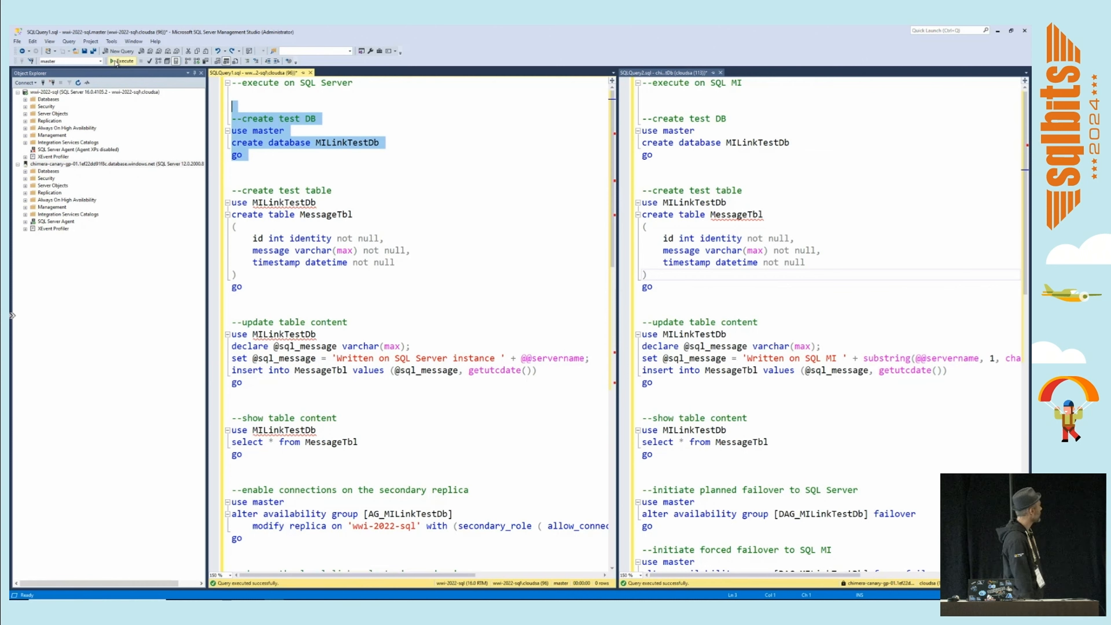
Execute the script block that creates the MessageTbl table in MILinkTestDb on SQL Server.
left_click(240, 299)
left_click_drag(241, 299, 233, 190)
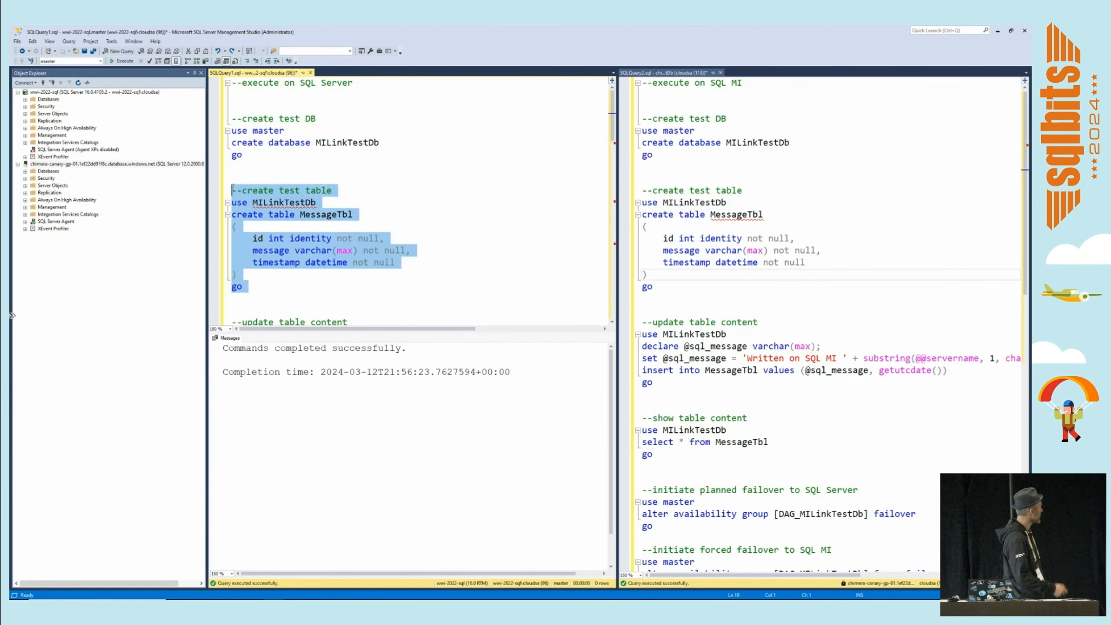
key("F5")
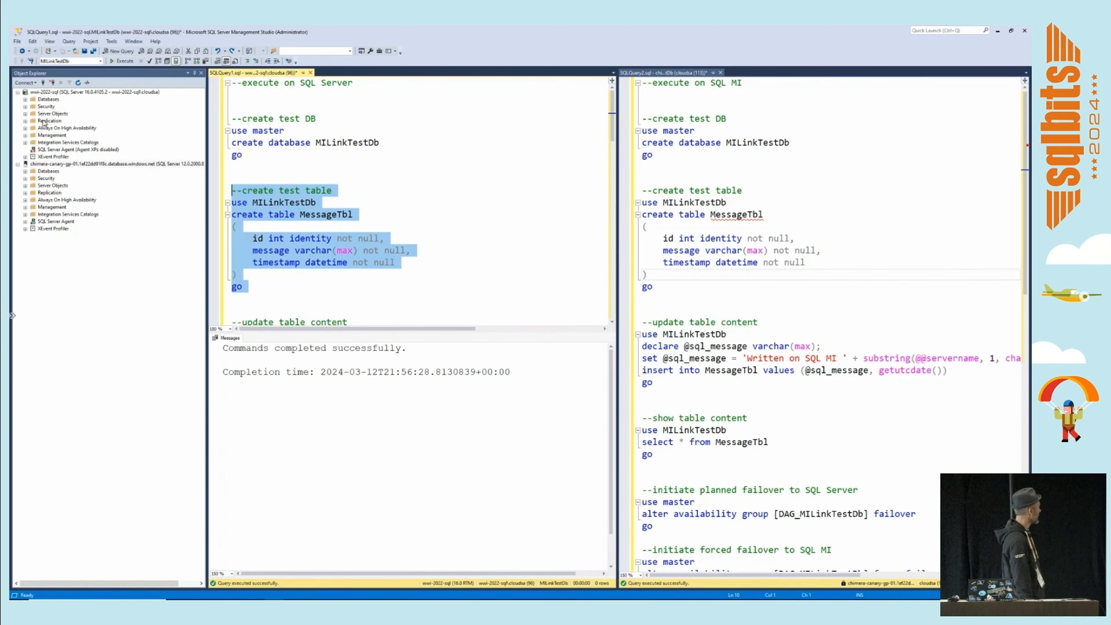
Make a full backup of the MILinkTestDb database to disk at the default destination.
left_click(25, 99)
right_click(54, 121)
mouse_move(113, 216)
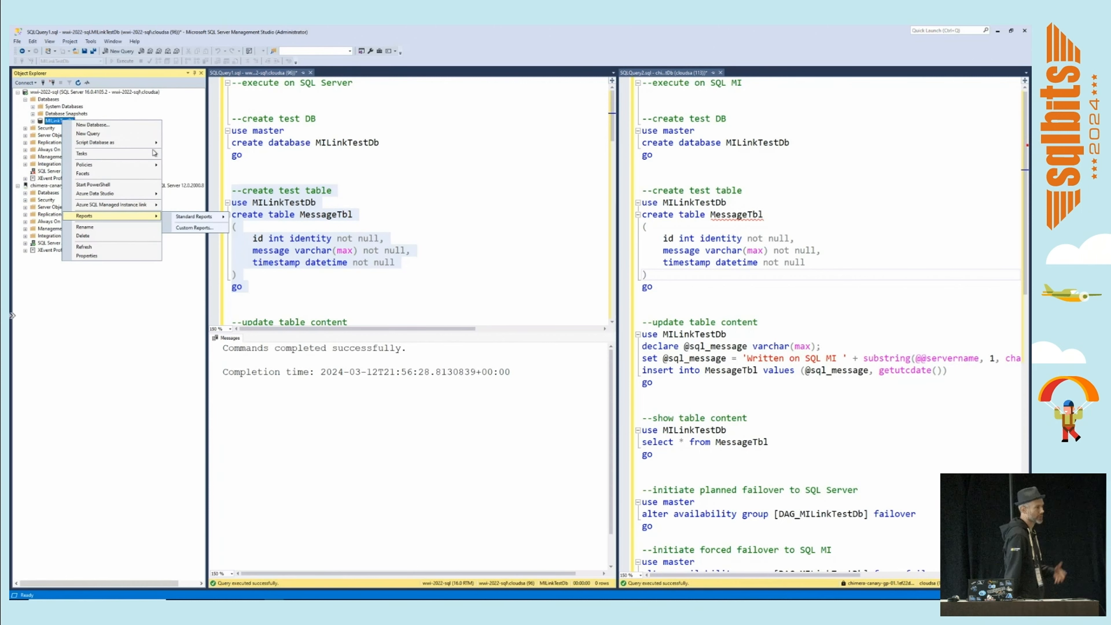
left_click(168, 113)
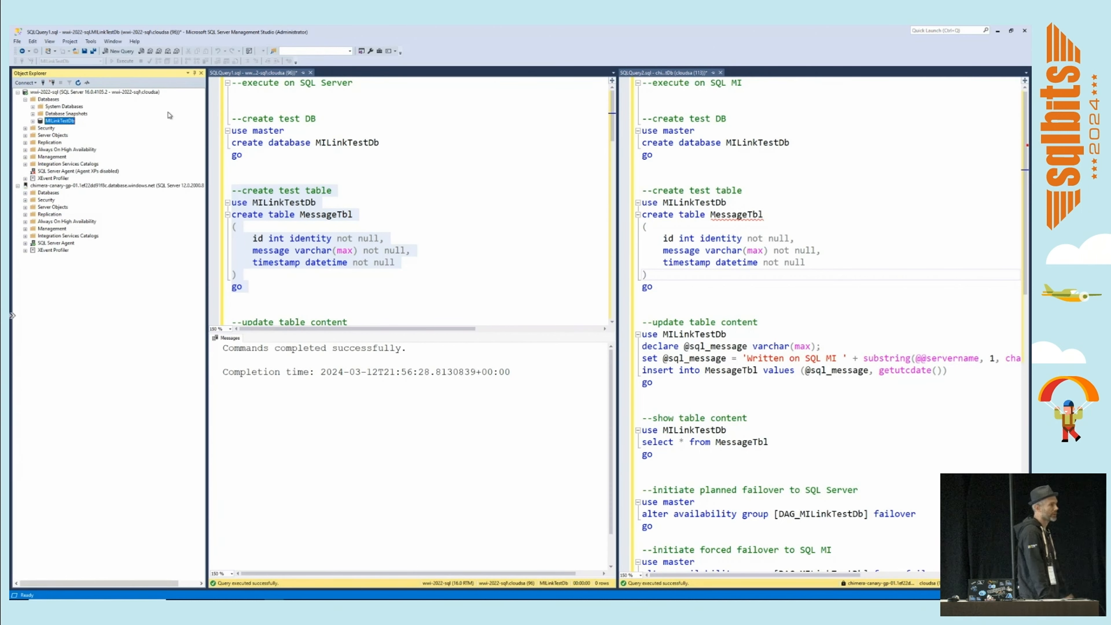
right_click(69, 125)
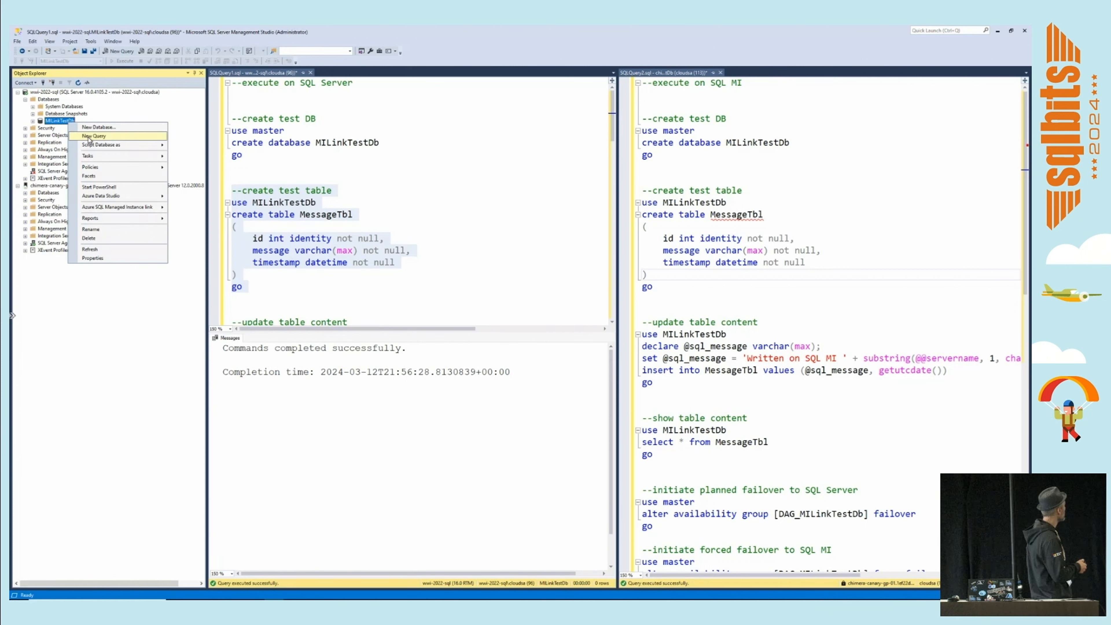
mouse_move(124, 157)
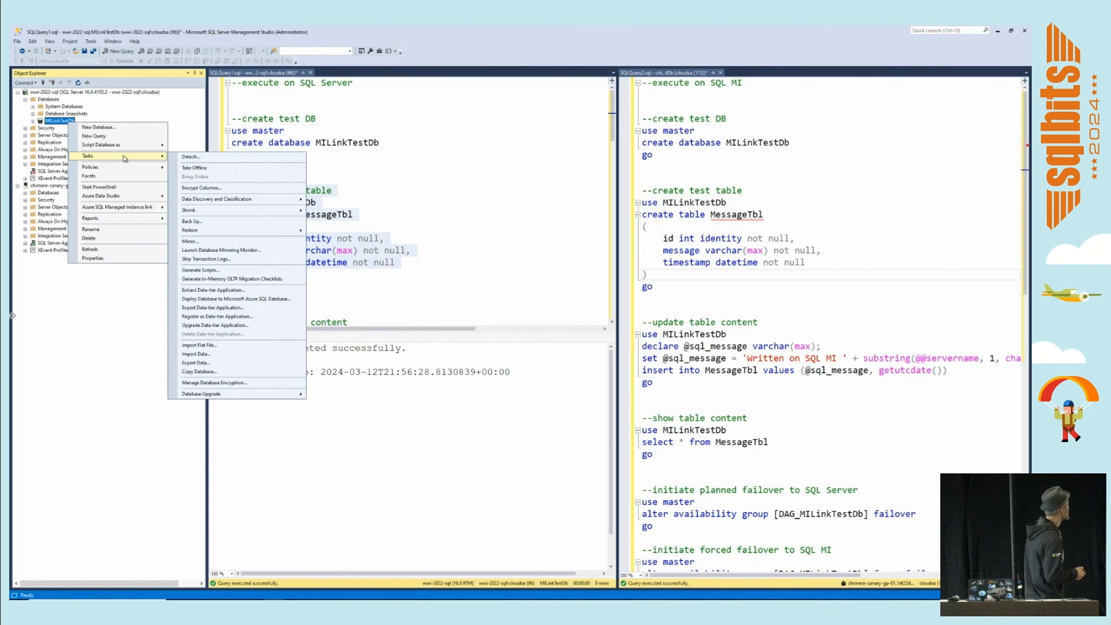
left_click(208, 221)
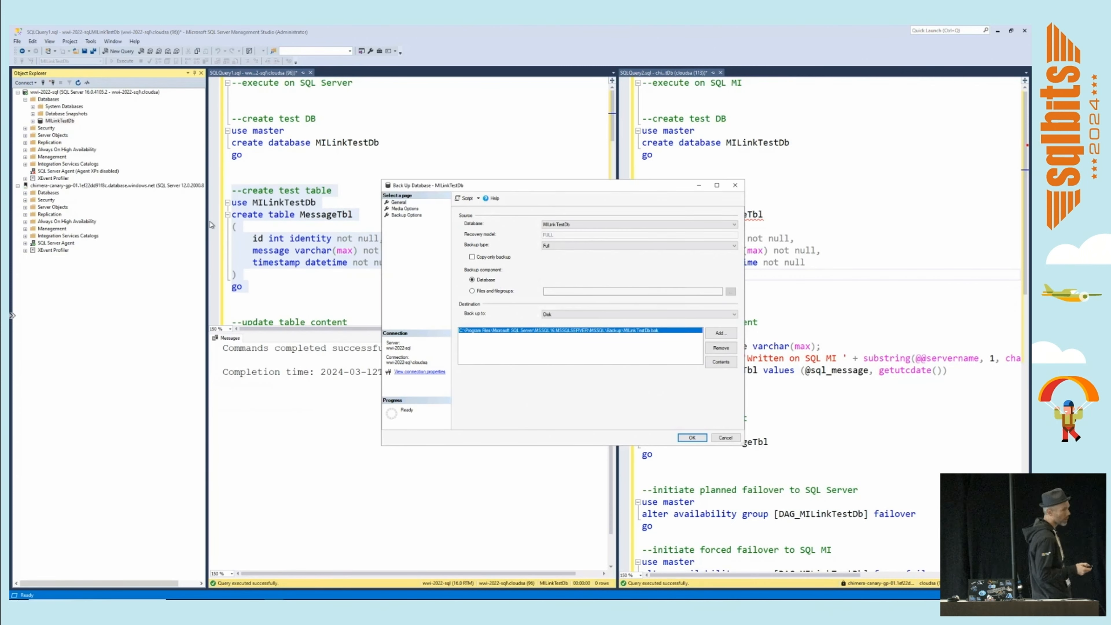
left_click(697, 437)
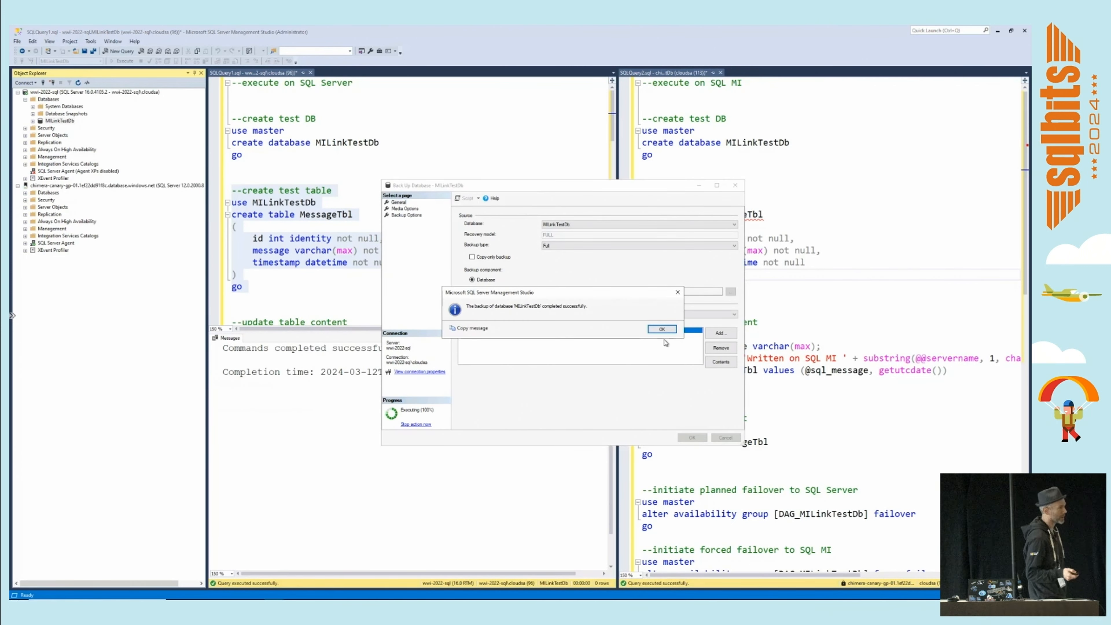
left_click(667, 332)
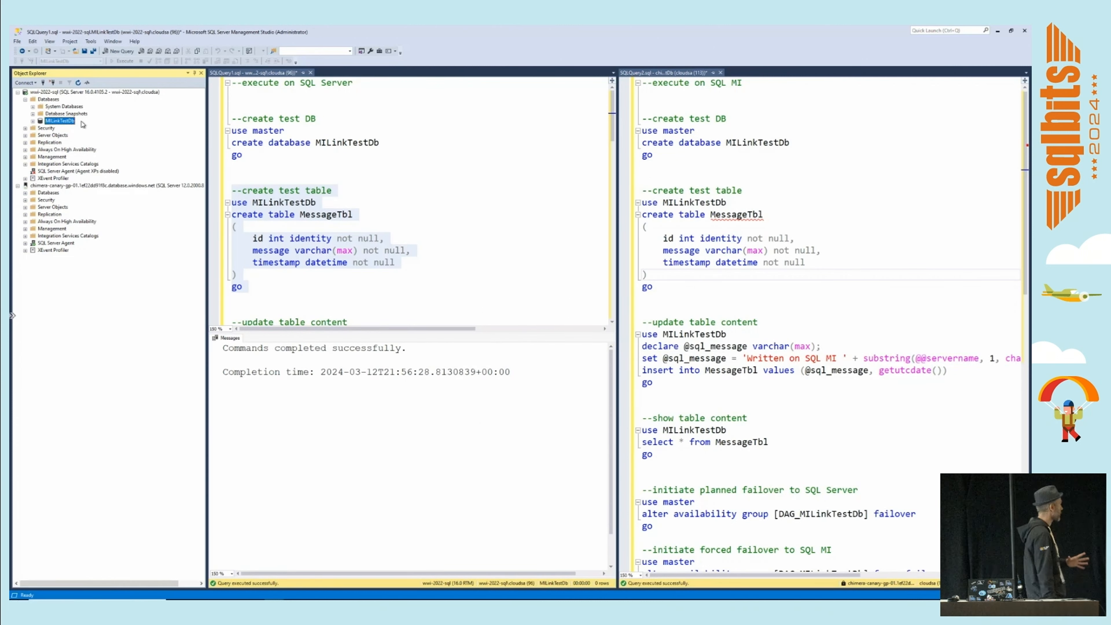
right_click(67, 122)
mouse_move(151, 205)
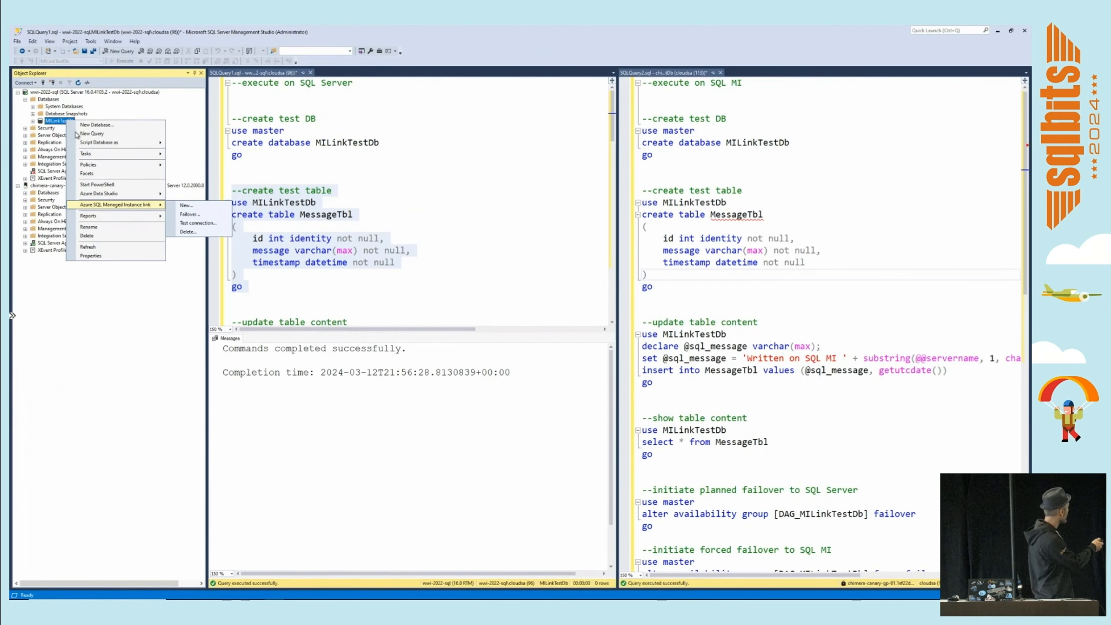
left_click(76, 297)
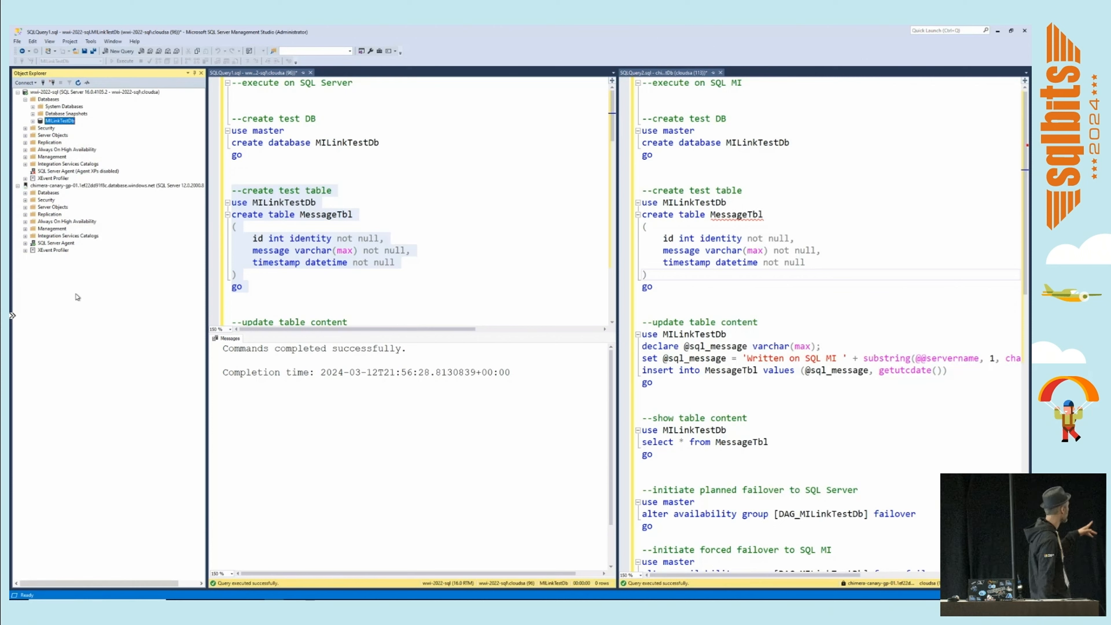
Start a new Azure SQL Managed Instance link named DAG_MILinkTestDb with bi-directional failover and connectivity troubleshooting enabled.
right_click(70, 149)
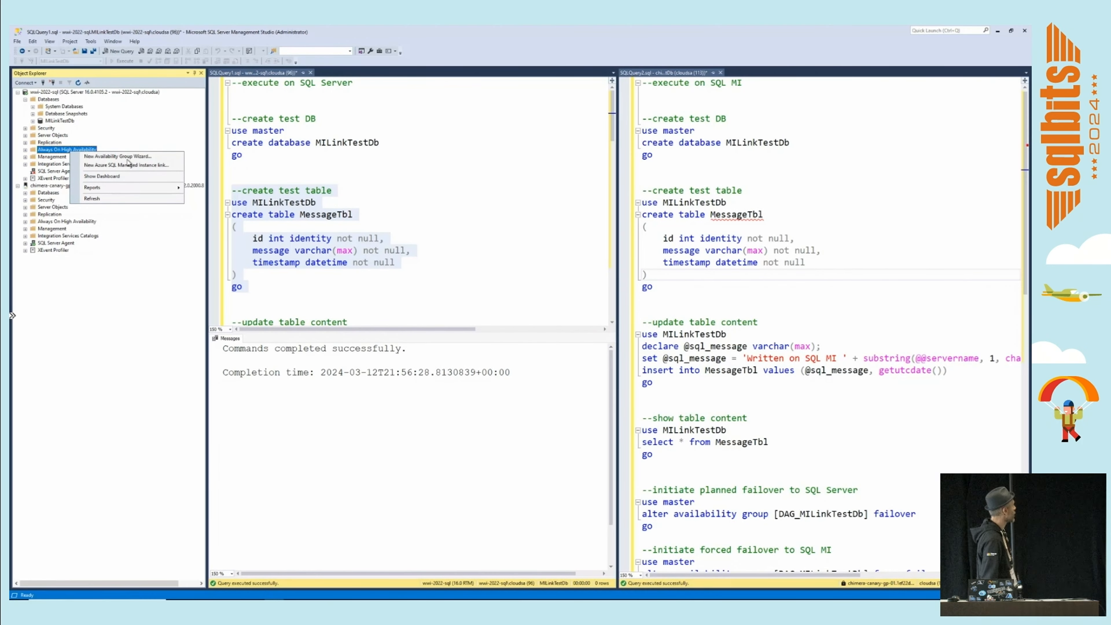
left_click(127, 165)
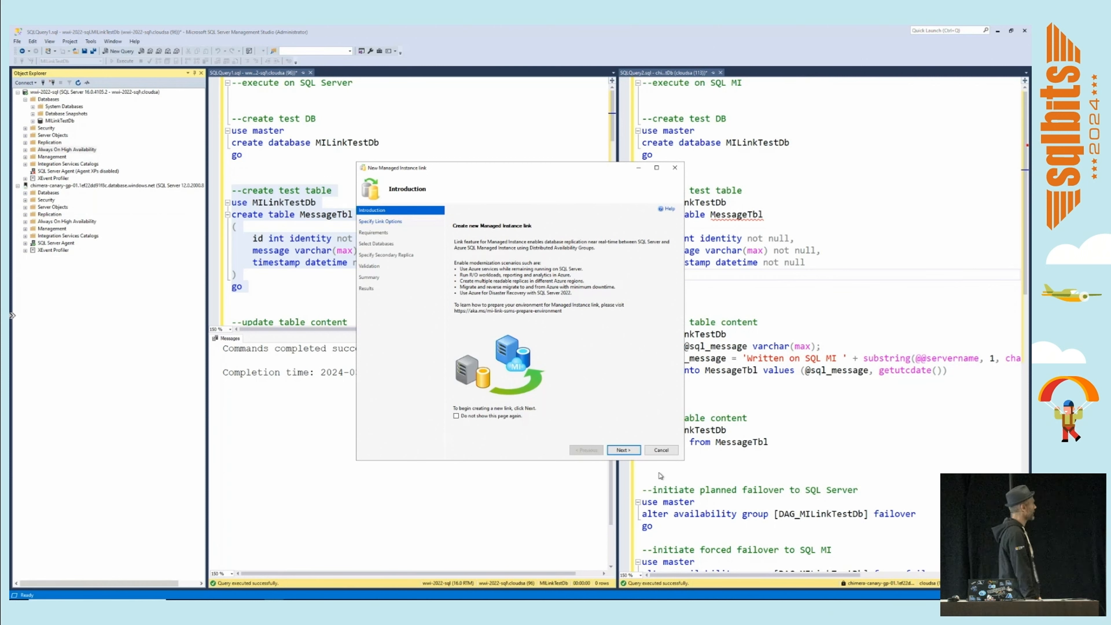
left_click(623, 449)
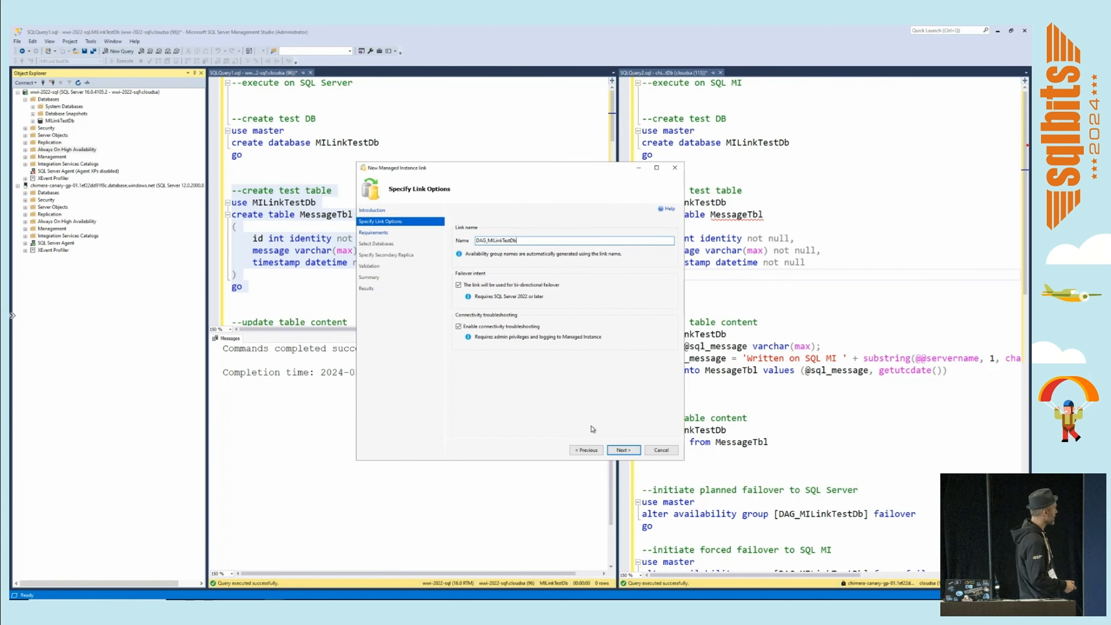
left_click(623, 450)
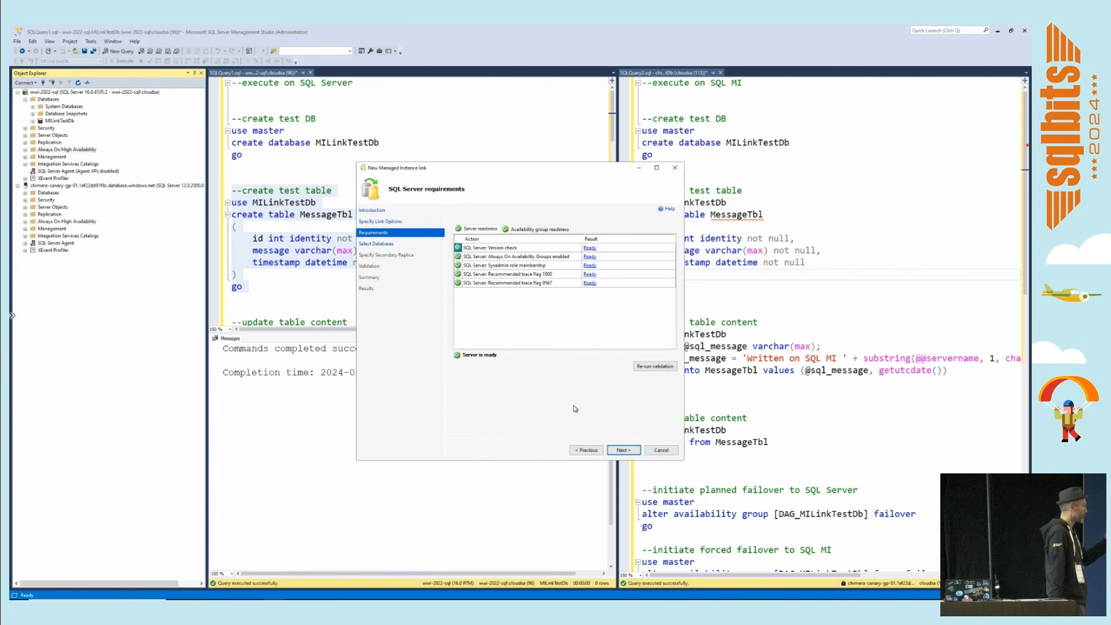
Accept the server requirements check and select MILinkTestDb as the database to replicate.
left_click(614, 448)
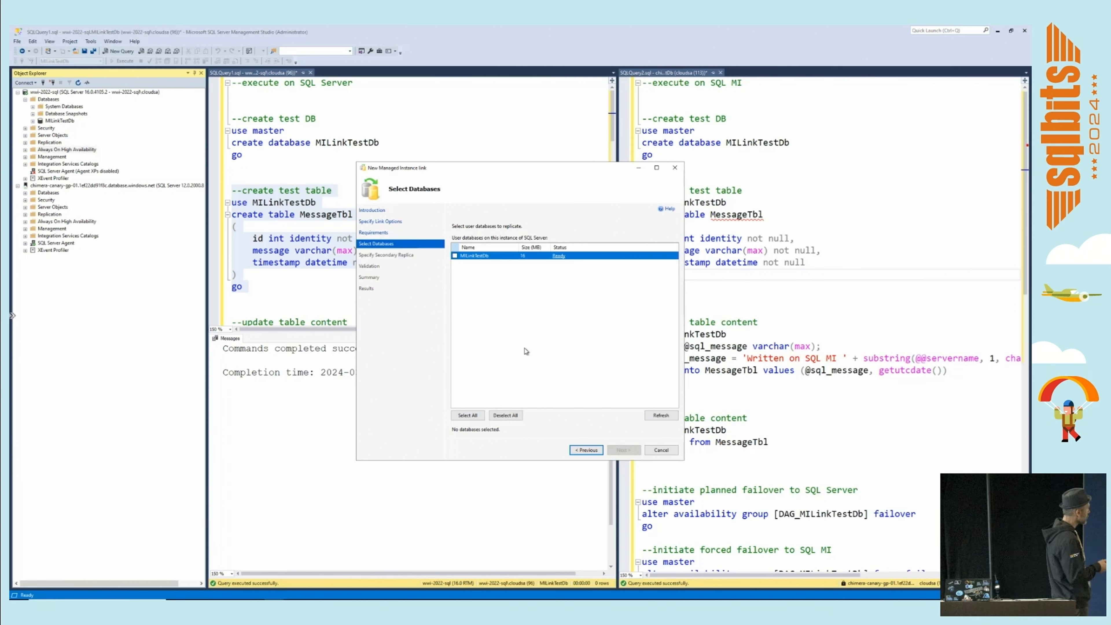
left_click(454, 255)
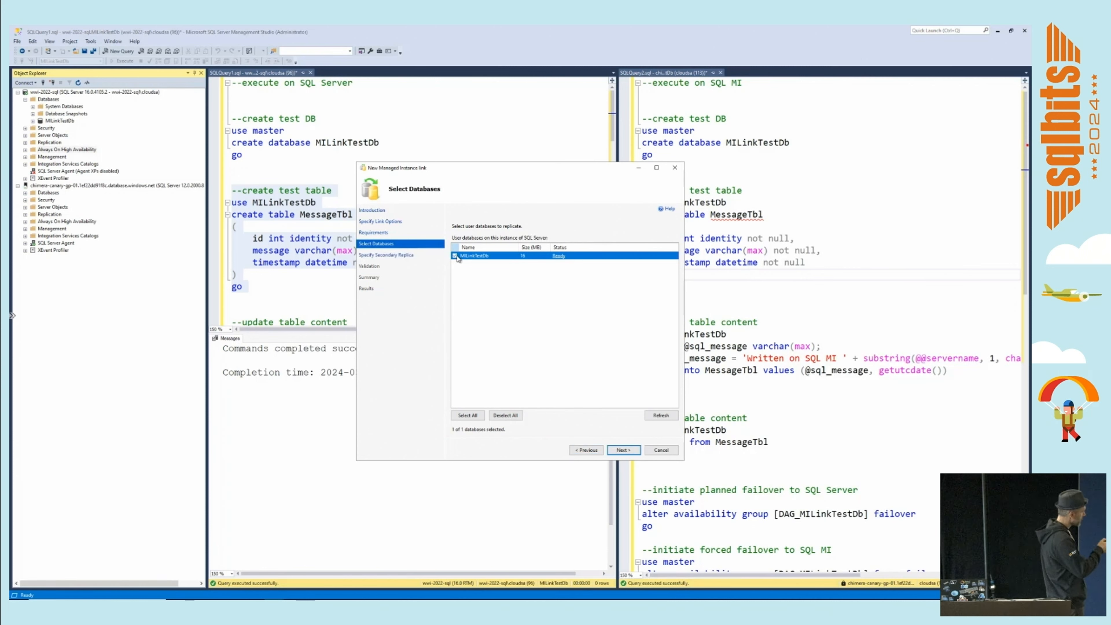
left_click(624, 450)
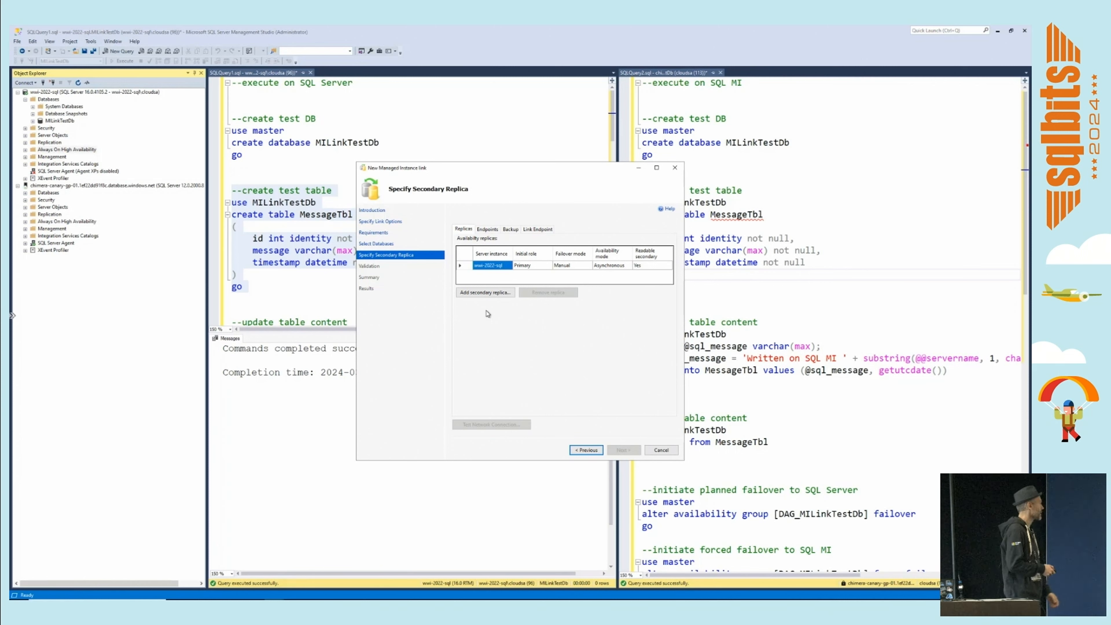
Add the managed instance chimera-canary-gp-01 as the secondary replica, signing in to it, and proceed to validation.
left_click(480, 294)
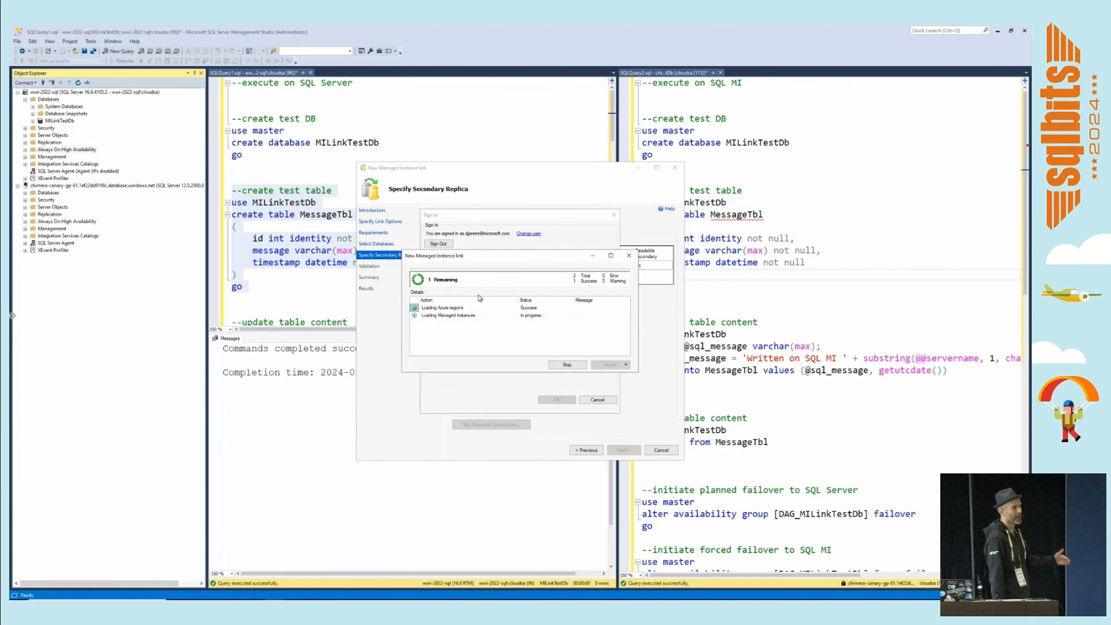
left_click(478, 293)
left_click(472, 308)
left_click(468, 311)
left_click(460, 332)
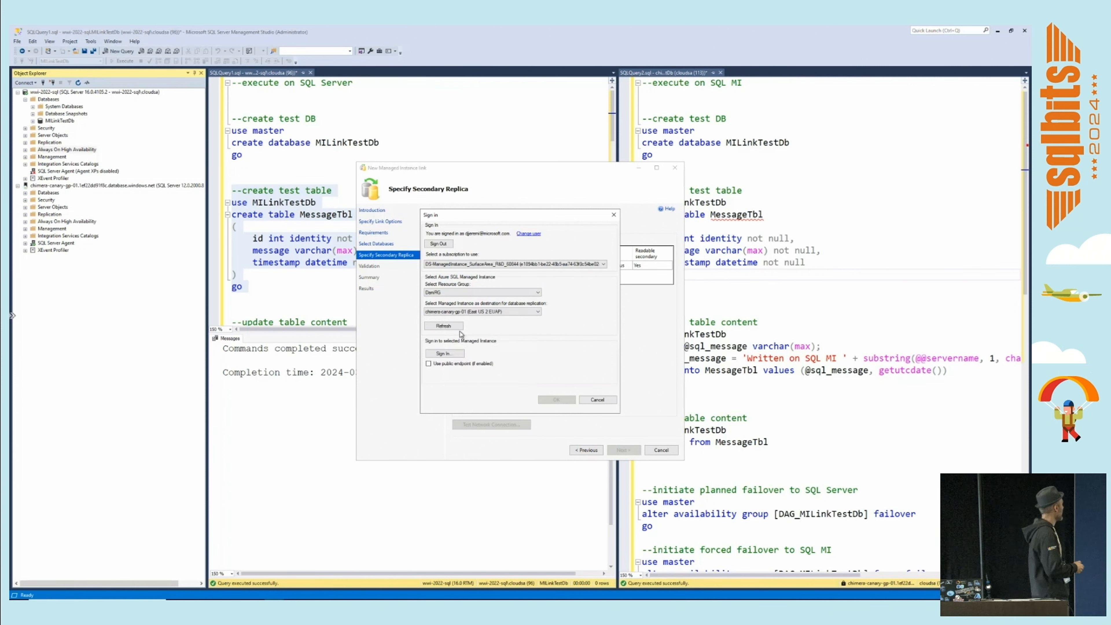
left_click(455, 355)
left_click(513, 301)
left_click(514, 314)
left_click(498, 404)
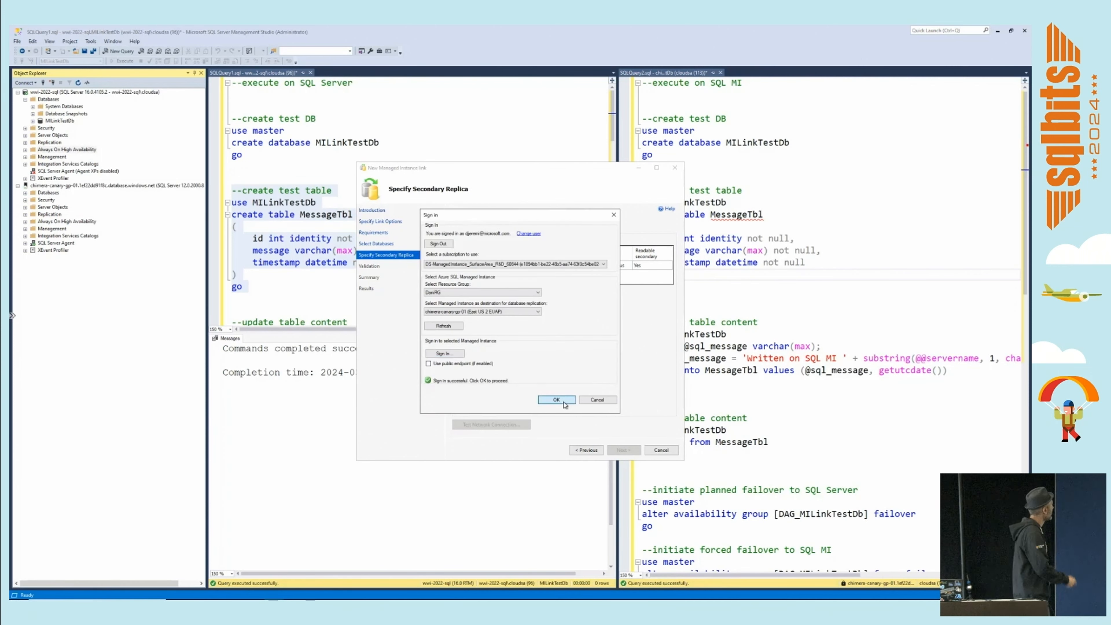
left_click(563, 402)
left_click(628, 450)
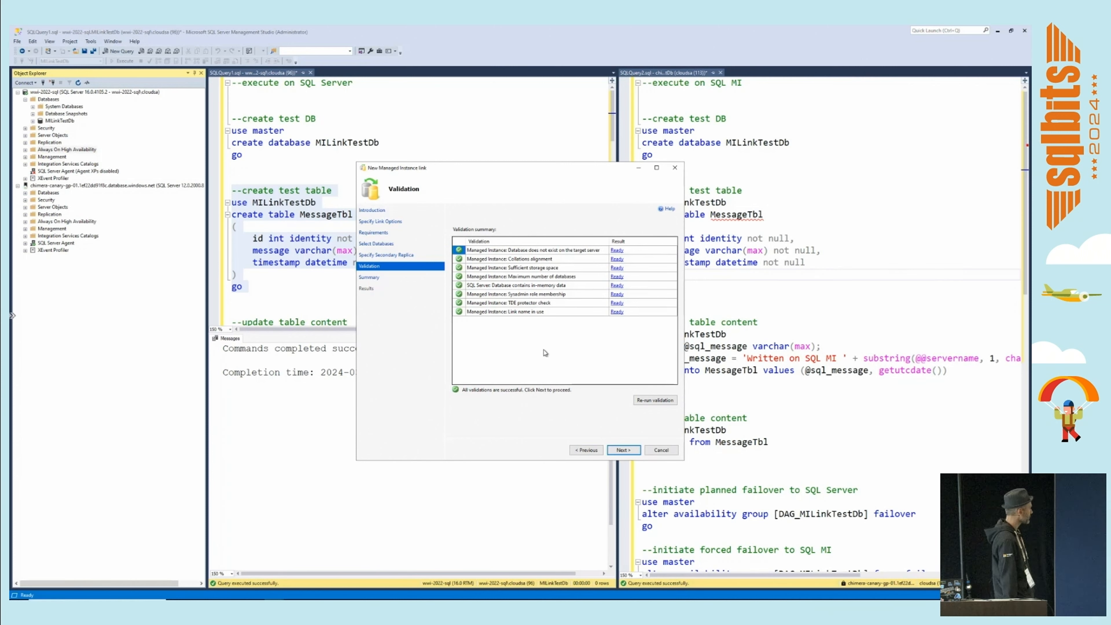
Accept the validation results and planned actions in the summary, and create the managed instance link.
left_click(629, 450)
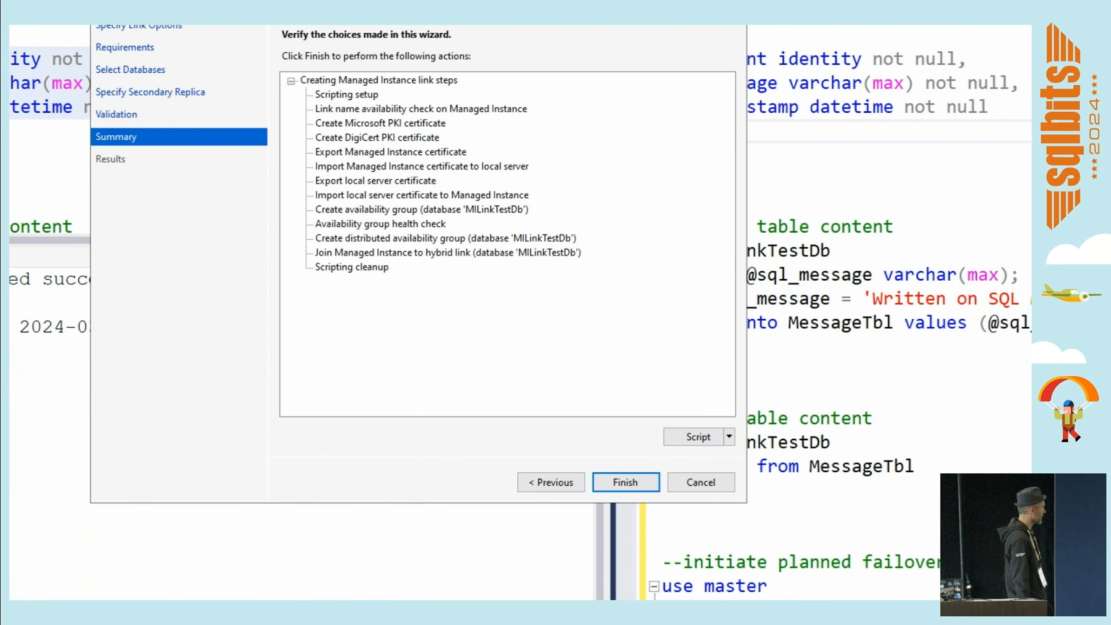
left_click_drag(636, 415, 739, 456)
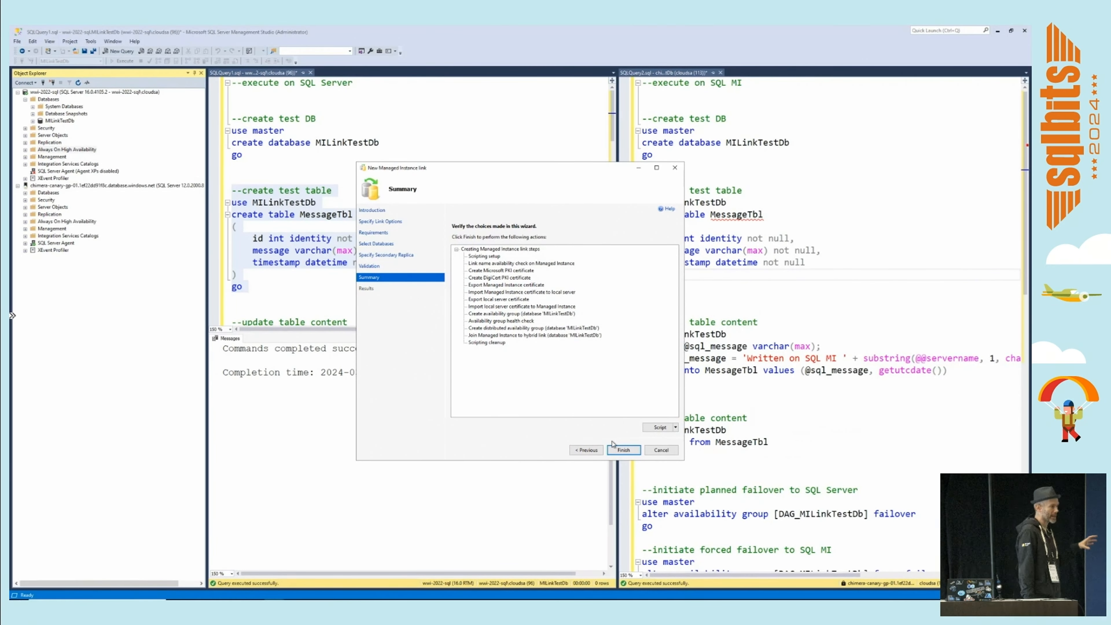
left_click(623, 450)
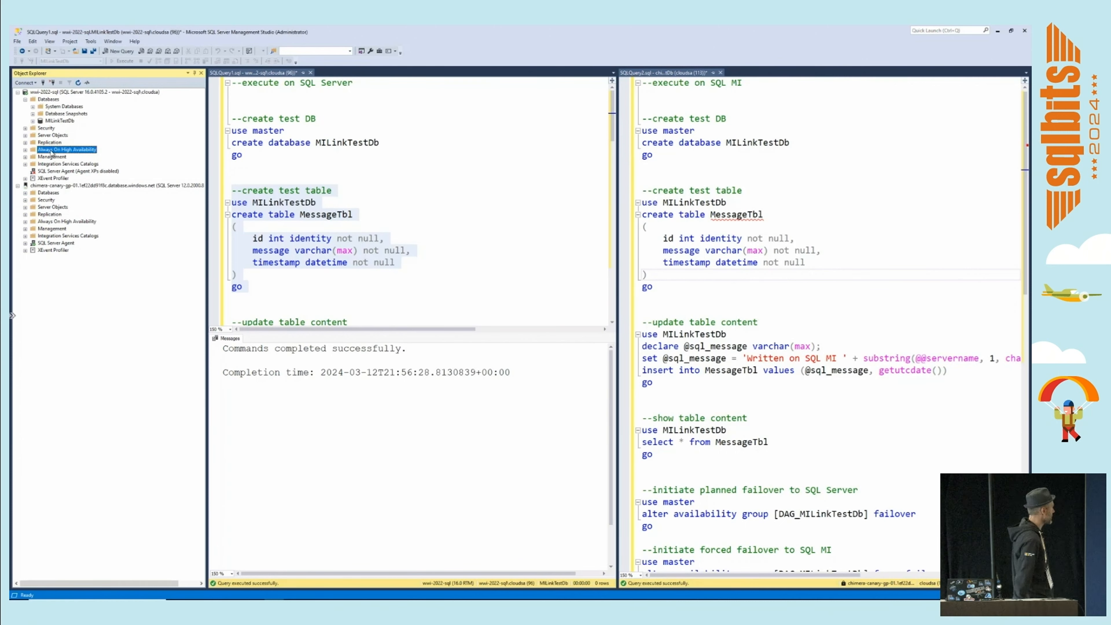
Examine the availability replicas of the distributed availability group DAG_MILinkTestDb on both SQL Server and the managed instance.
left_click(25, 150)
left_click(32, 157)
left_click(40, 171)
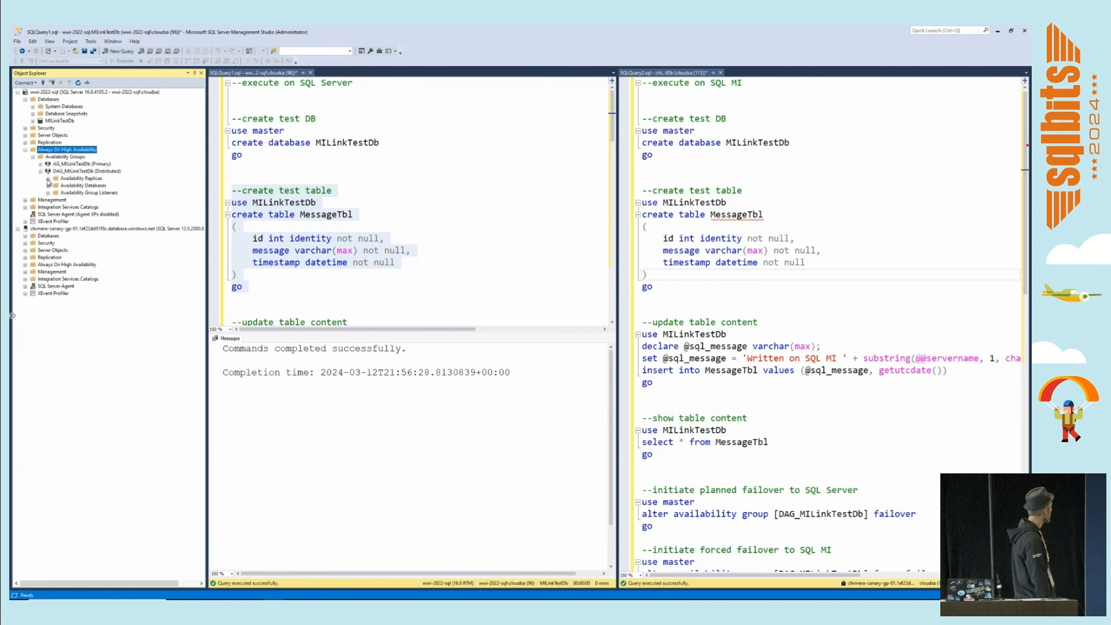
left_click(48, 178)
left_click(26, 279)
left_click(32, 286)
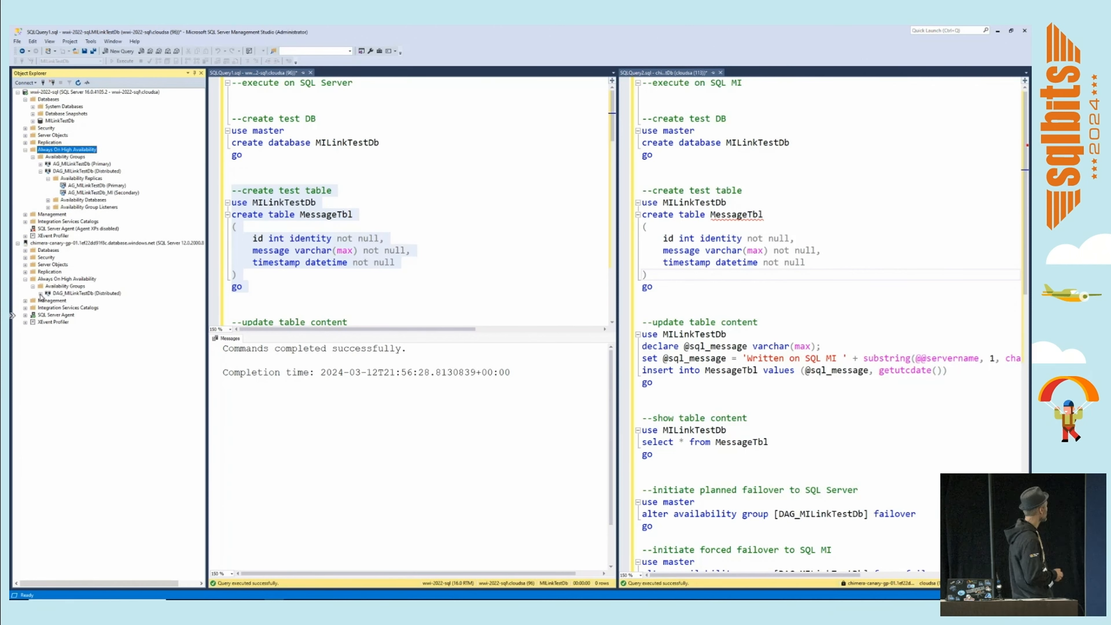
left_click(40, 293)
left_click(48, 301)
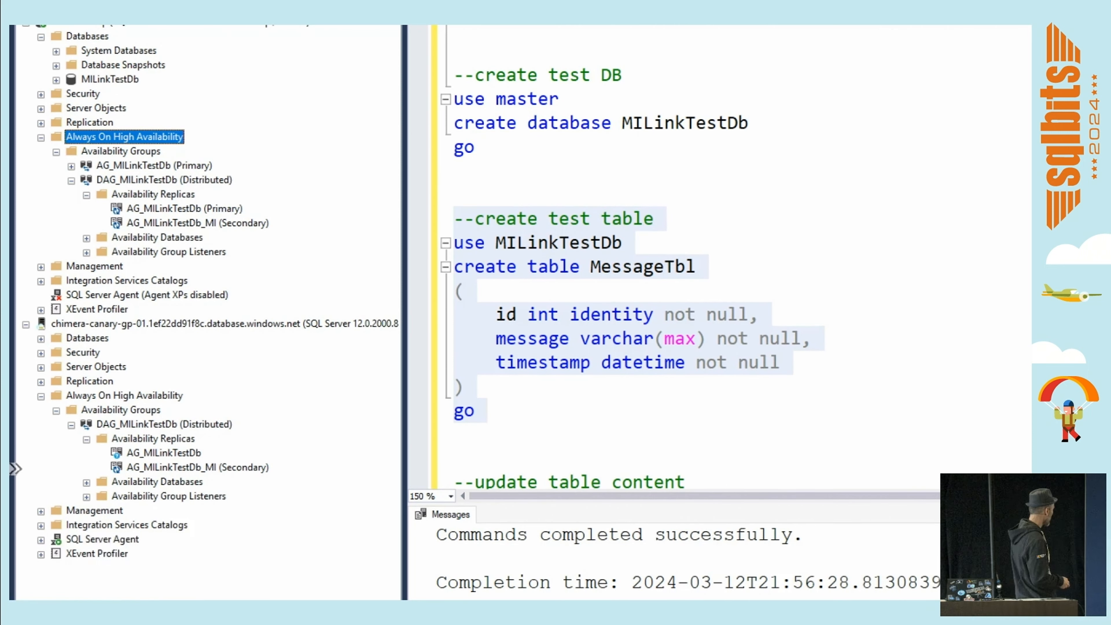
mouse_move(57, 175)
left_mouse_down()
mouse_move(177, 221)
mouse_move(276, 238)
left_mouse_up()
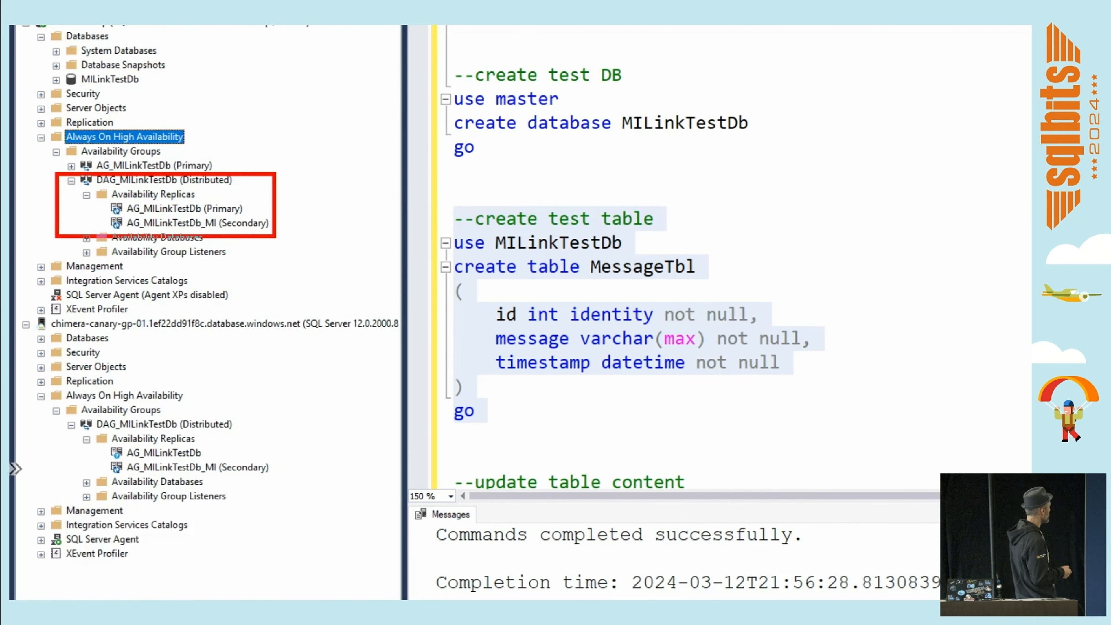
key("e")
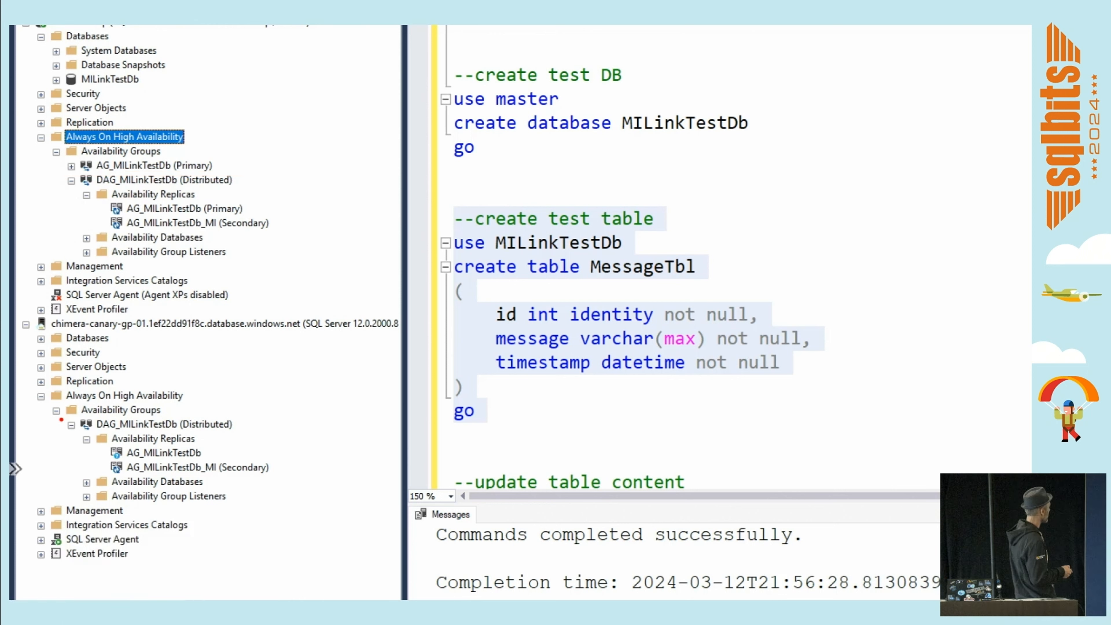
mouse_move(60, 419)
left_mouse_down()
mouse_move(152, 459)
mouse_move(255, 484)
mouse_move(285, 476)
left_mouse_up()
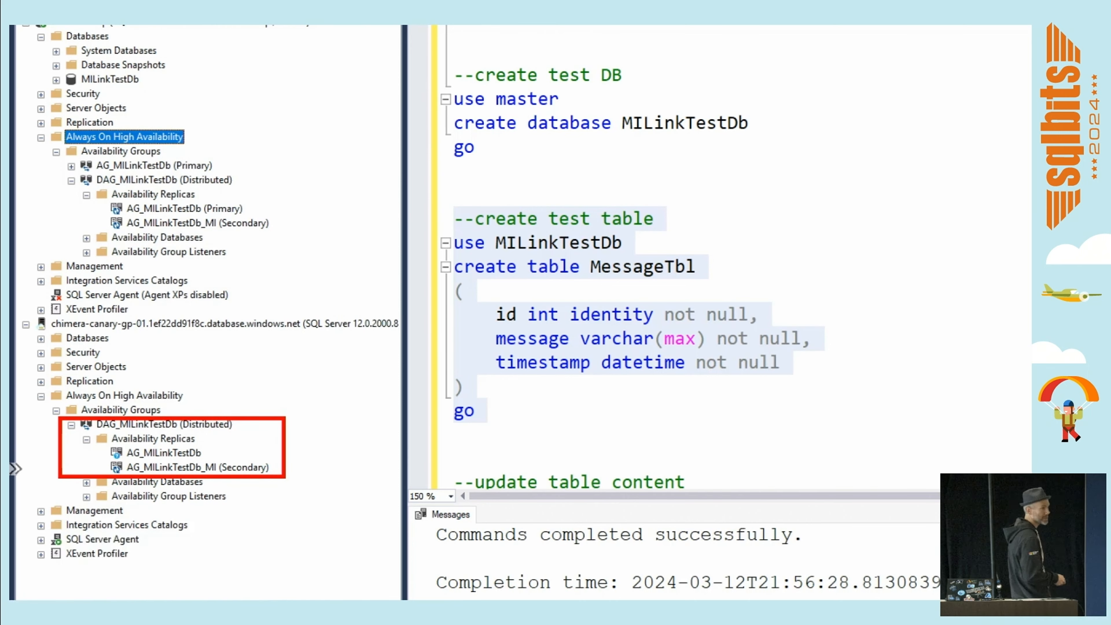
key("Escape")
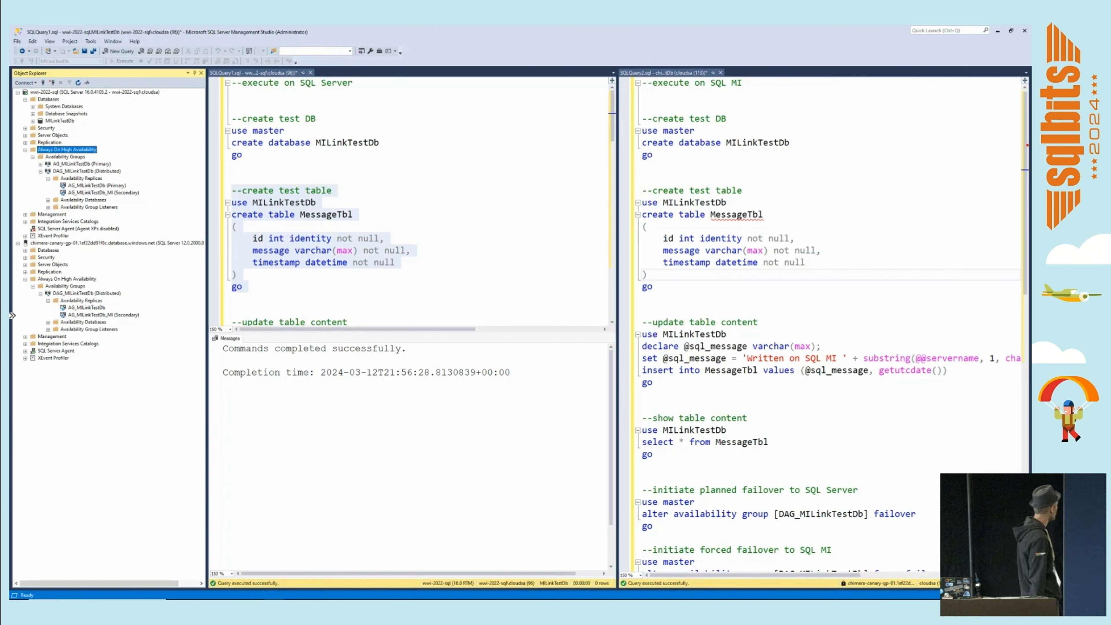
Insert a test message into MessageTbl and show its content on SQL Server, then run the show table content query on the managed instance.
left_click(300, 174)
key("ctrl+r")
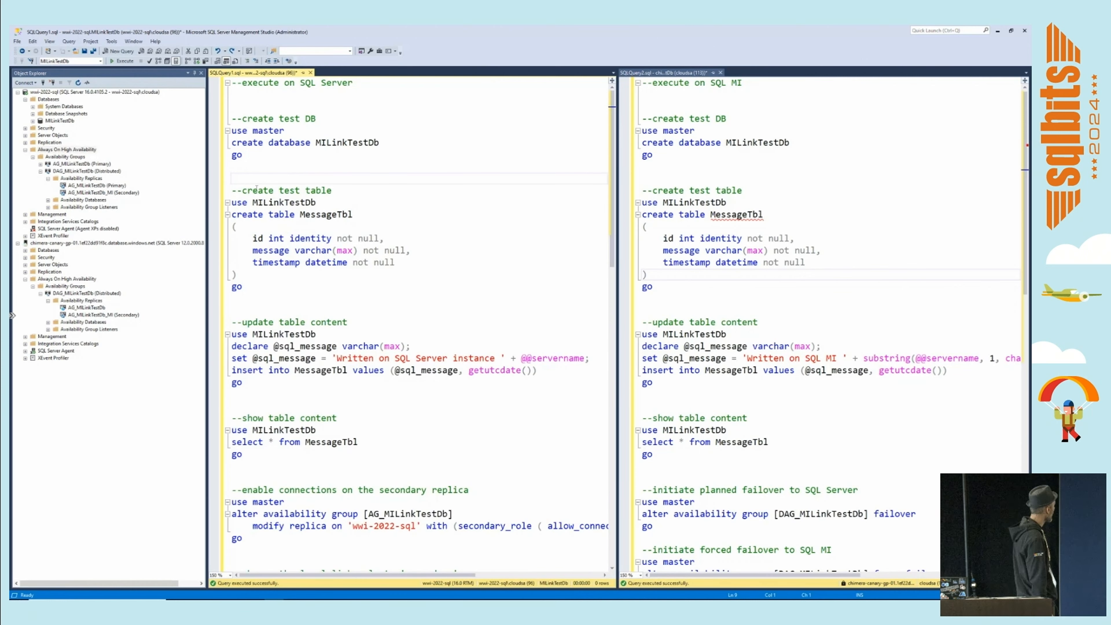
left_click_drag(232, 321, 242, 455)
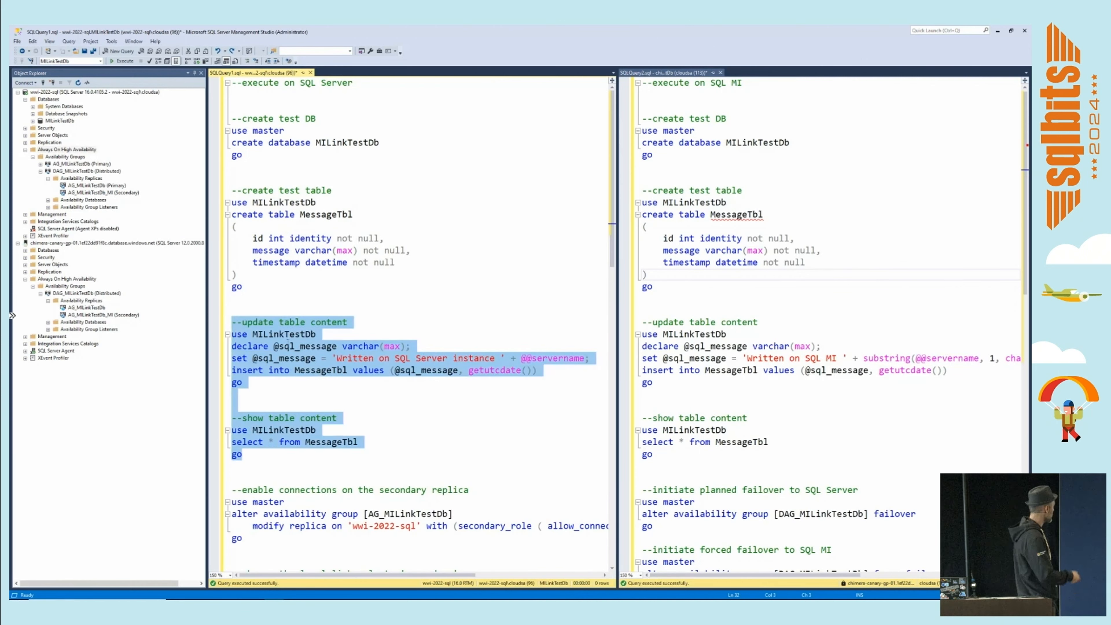
left_click(122, 61)
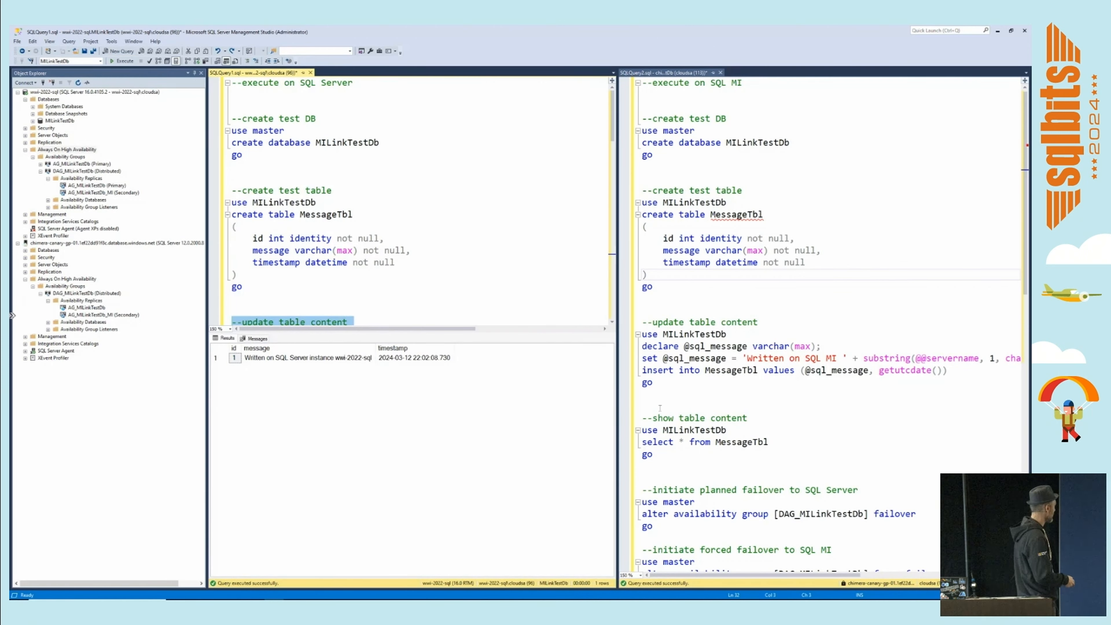
left_click_drag(641, 416, 670, 456)
left_click(123, 61)
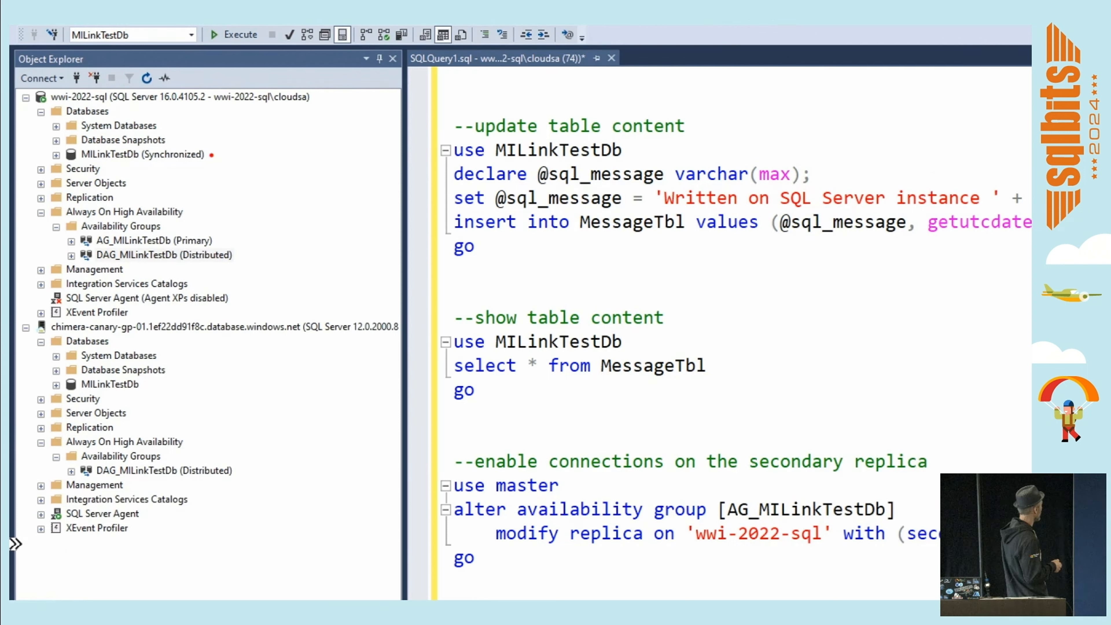
mouse_move(211, 155)
left_mouse_down()
mouse_move(241, 154)
mouse_move(225, 392)
mouse_move(148, 385)
left_mouse_up()
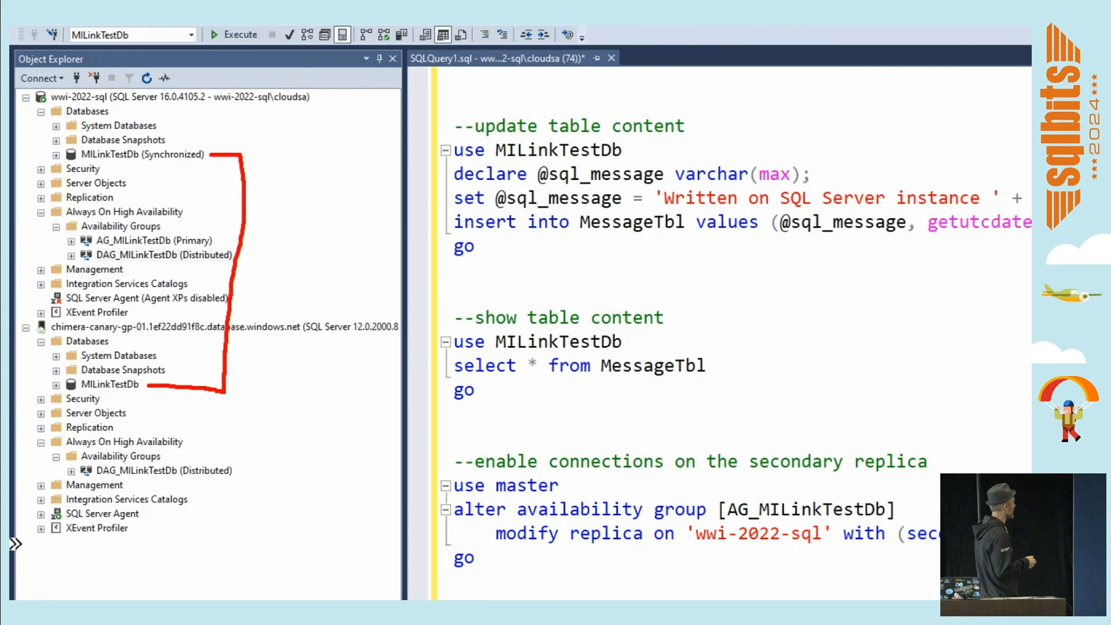
key("Escape")
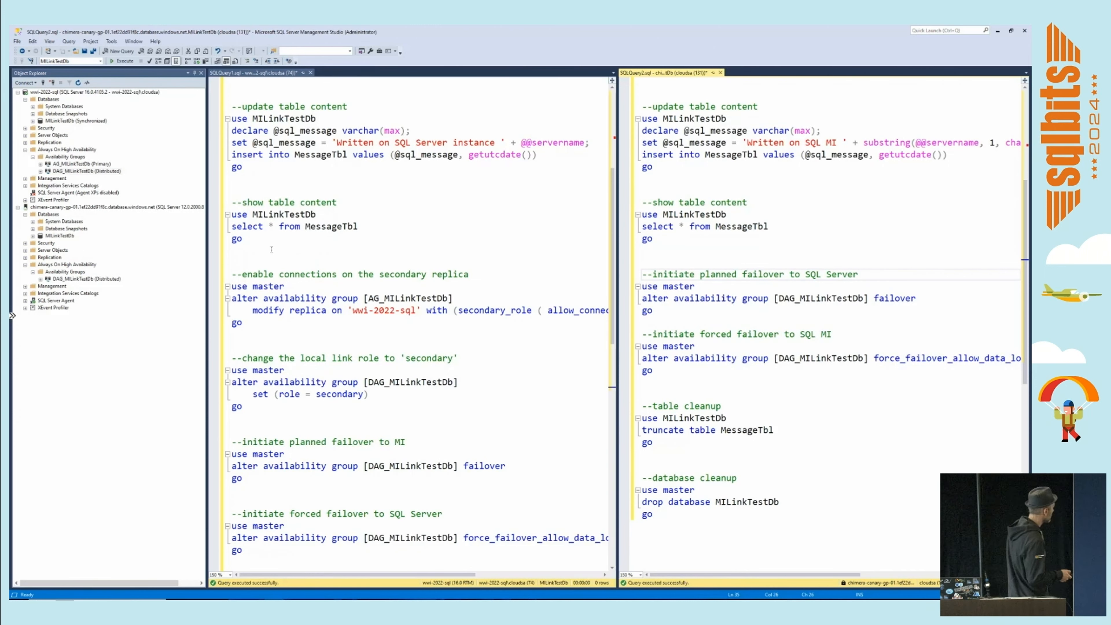
Query the content of MessageTbl in MILinkTestDb on both SQL Server and the managed instance.
left_click_drag(258, 250, 232, 226)
key("F5")
left_click_drag(652, 238, 642, 202)
key("F5")
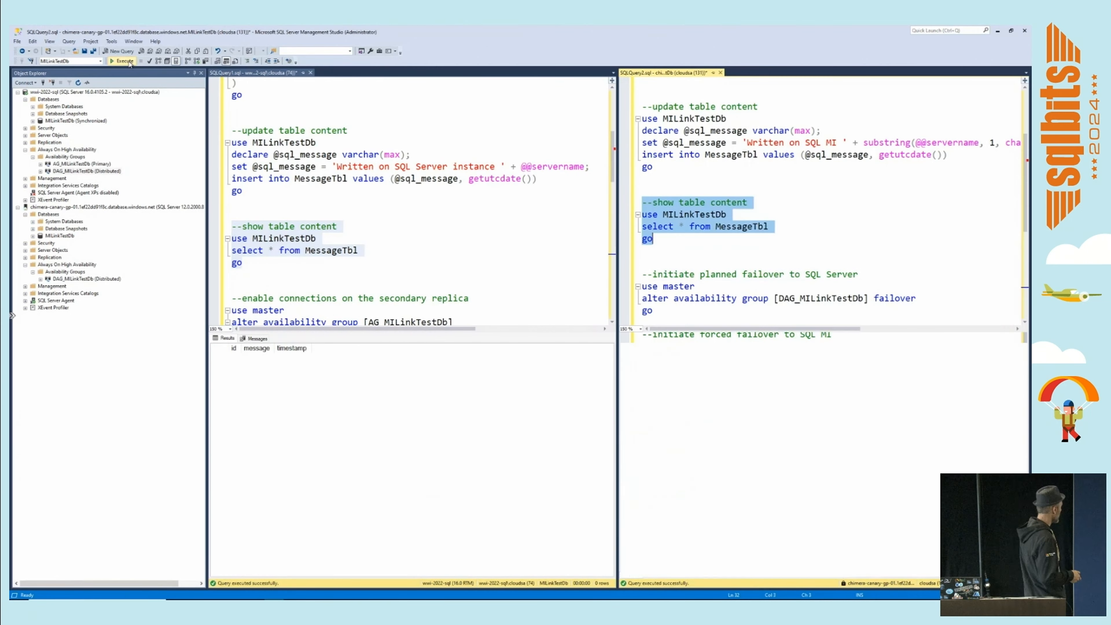
Run the update table content script on SQL Server, and query MessageTbl again on the managed instance to check replication.
left_click_drag(243, 191, 232, 130)
left_click(232, 131, "shift")
key("F5")
key("ctrl+Tab")
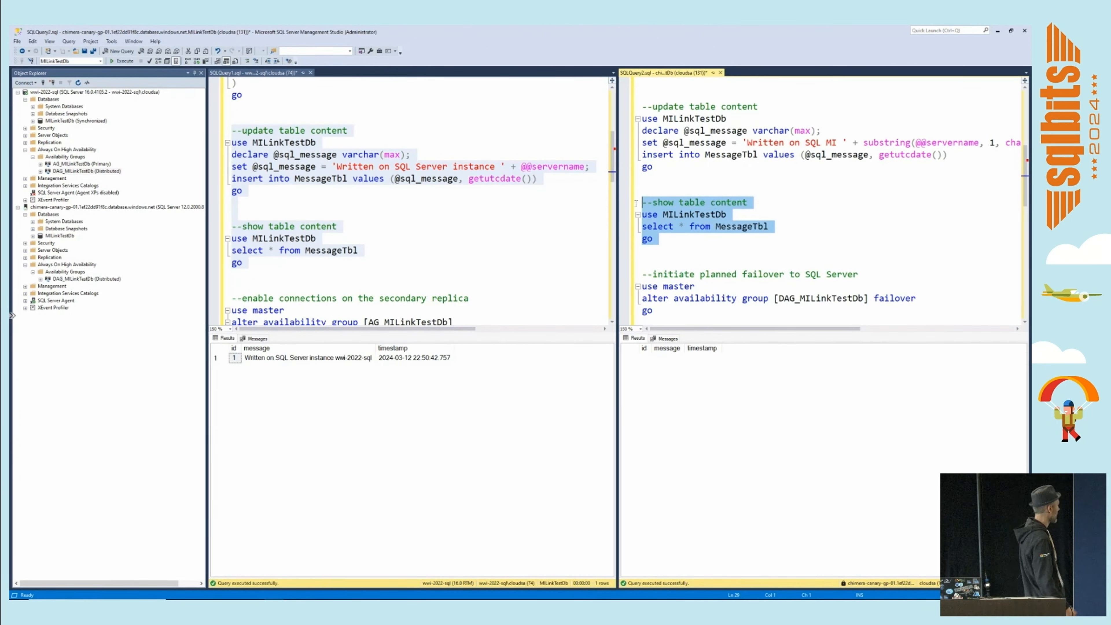
key("F5")
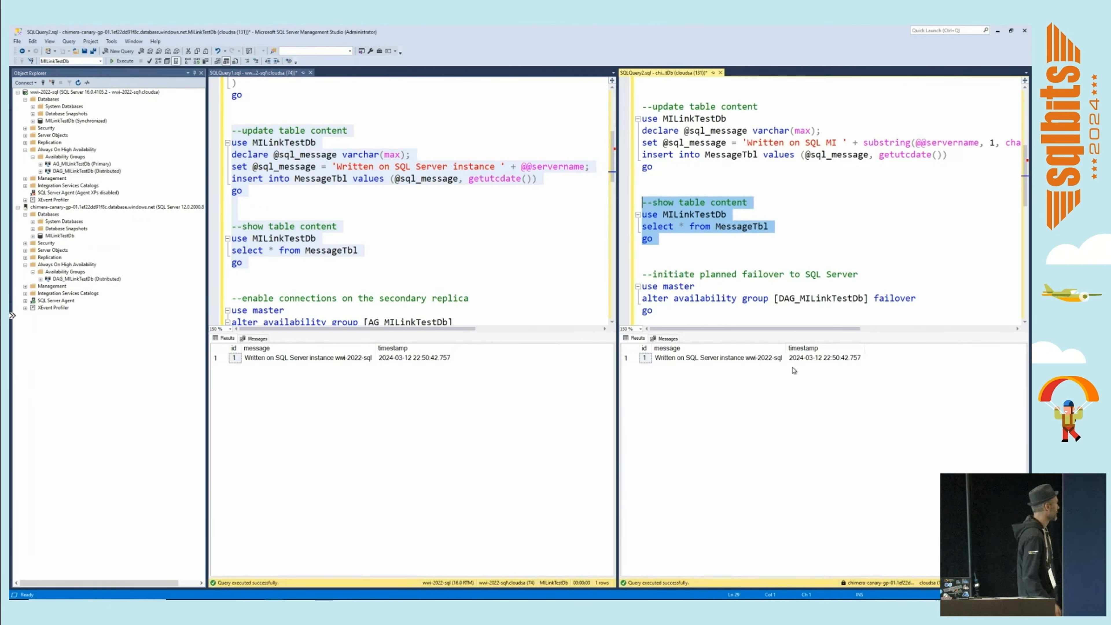
left_click(340, 209)
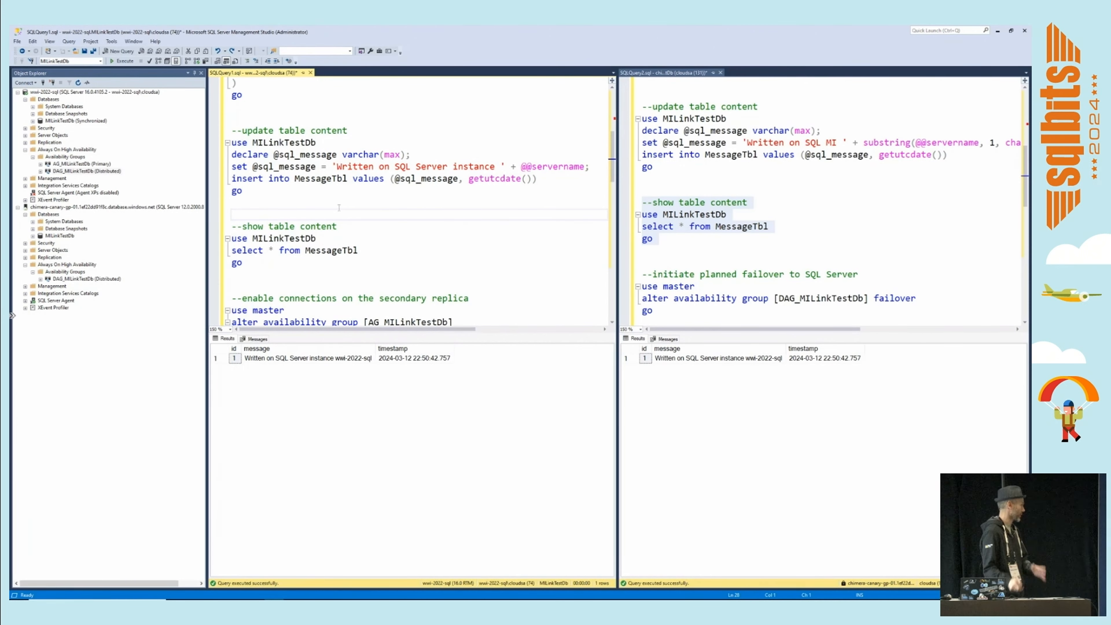
right_click(71, 121)
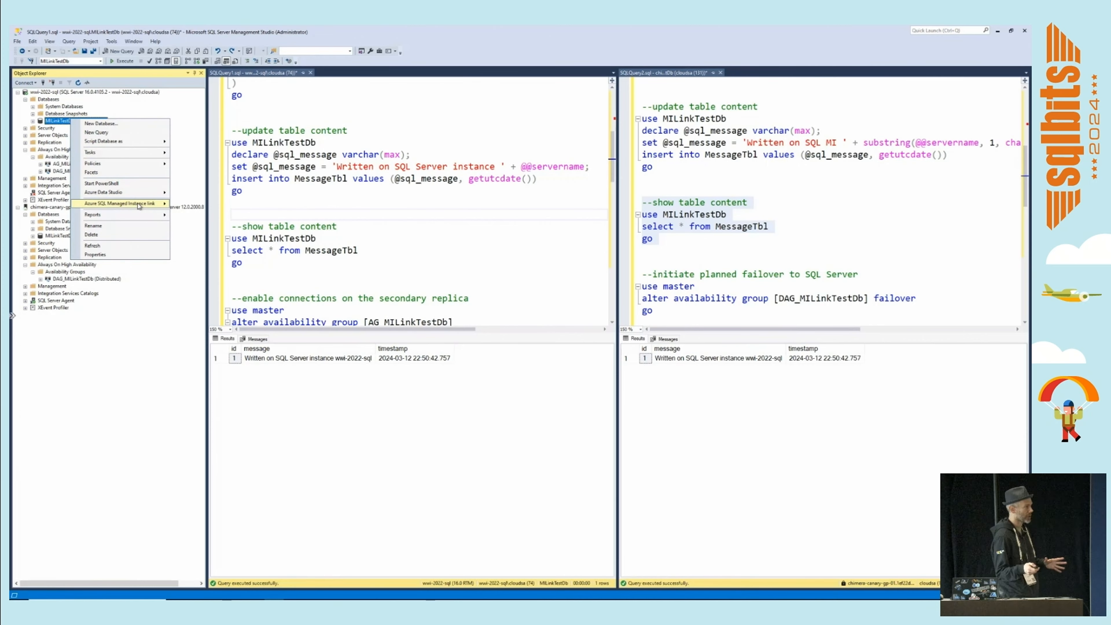
mouse_move(161, 206)
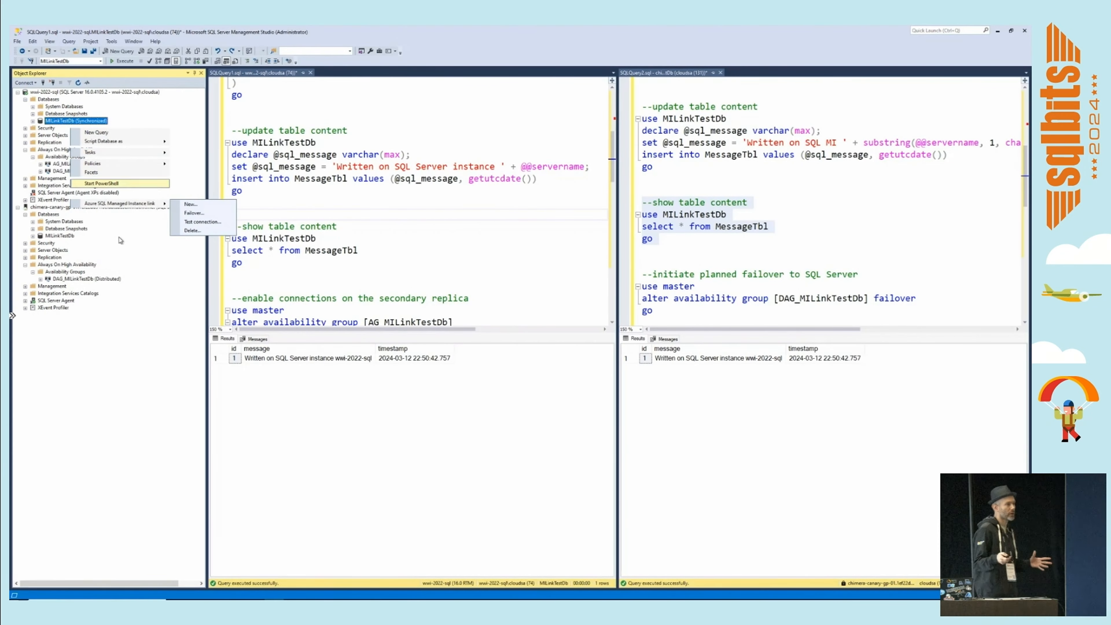
left_click(115, 332)
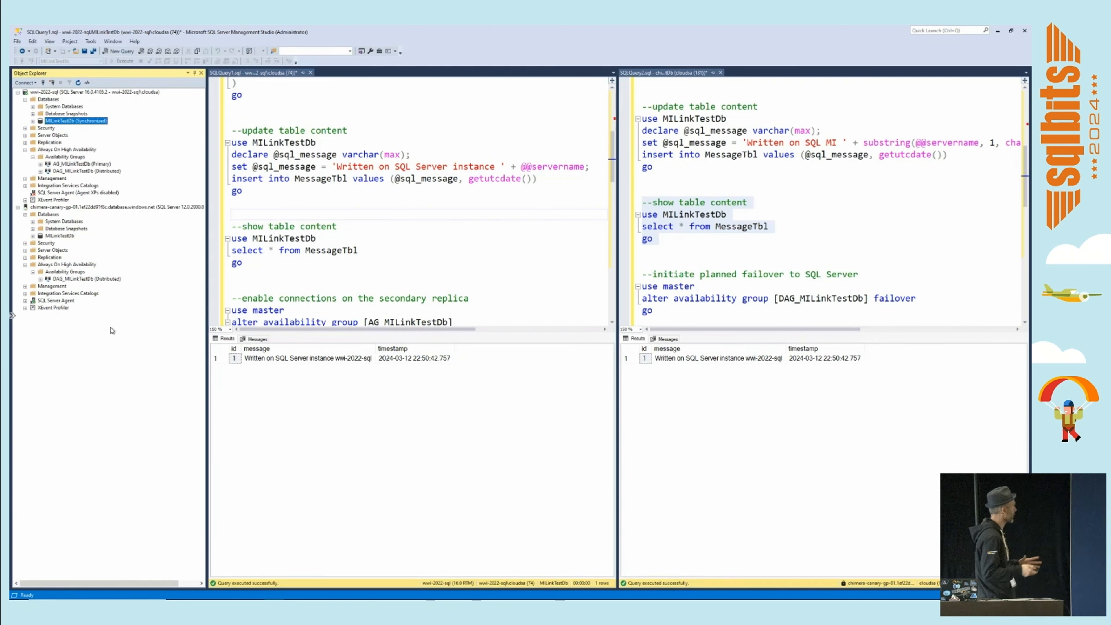
Start a failover of the distributed availability group DAG_MILinkTestDb from SQL Server with the planned manual failover type.
right_click(83, 172)
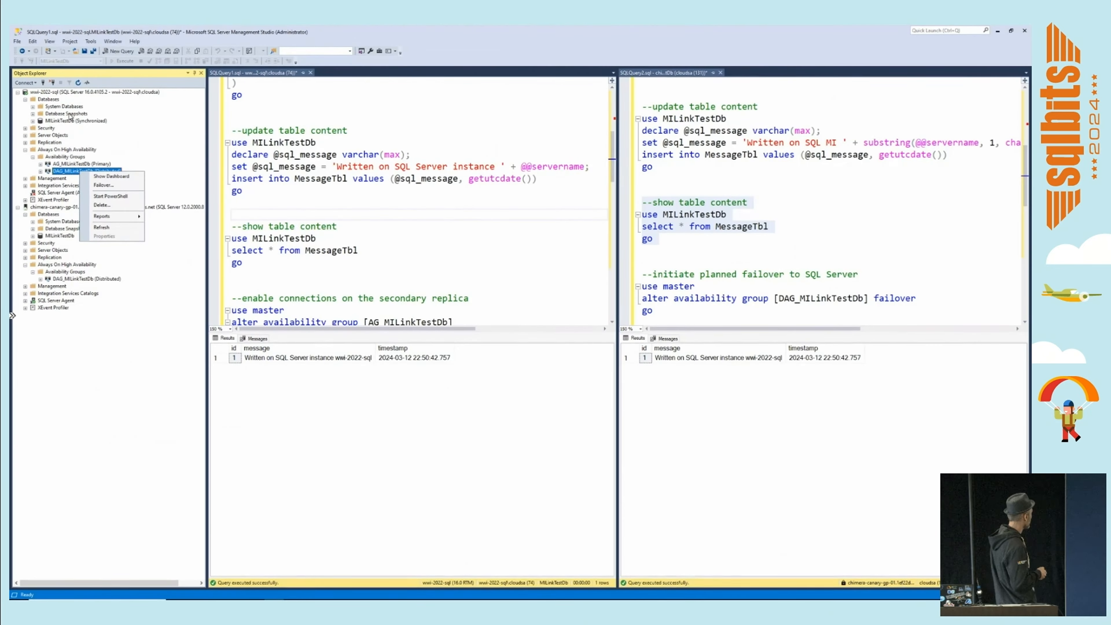
left_click(107, 185)
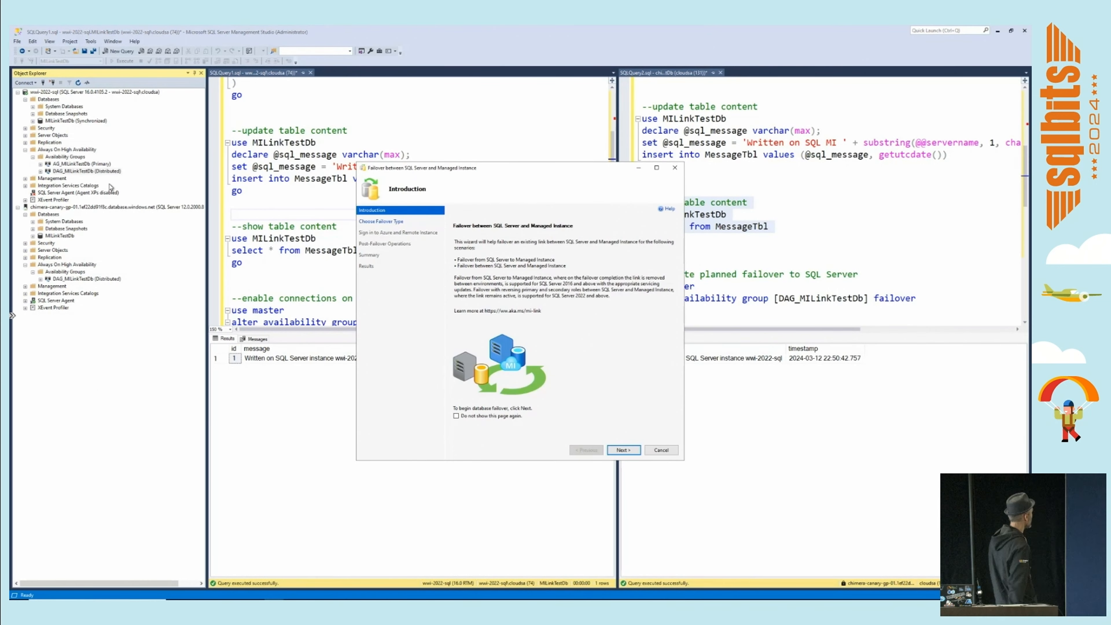
left_click(624, 450)
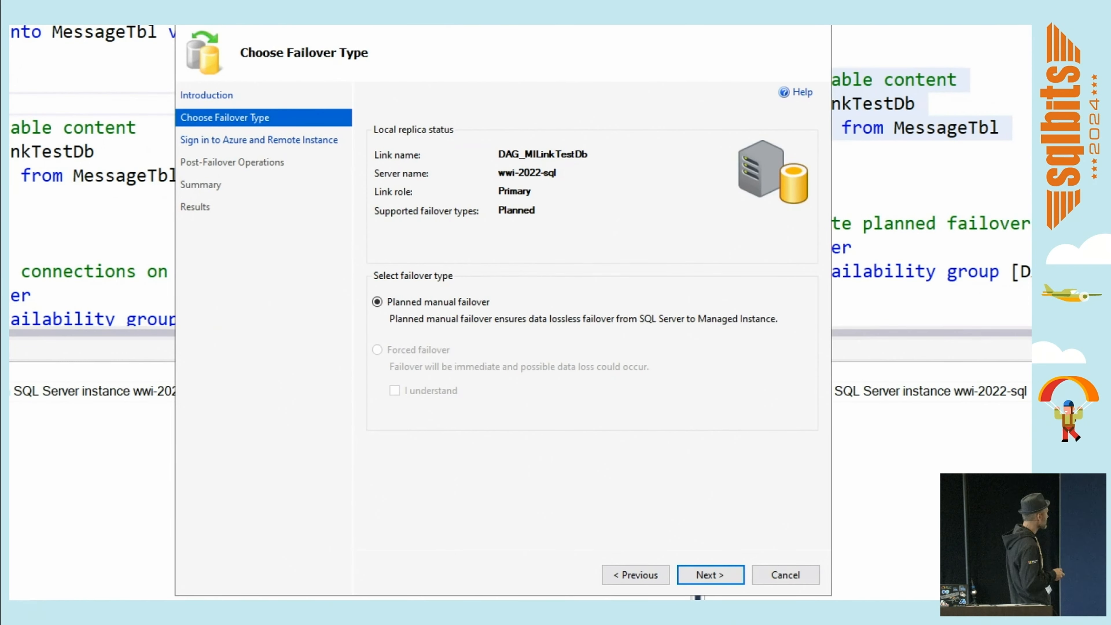
left_click(682, 576)
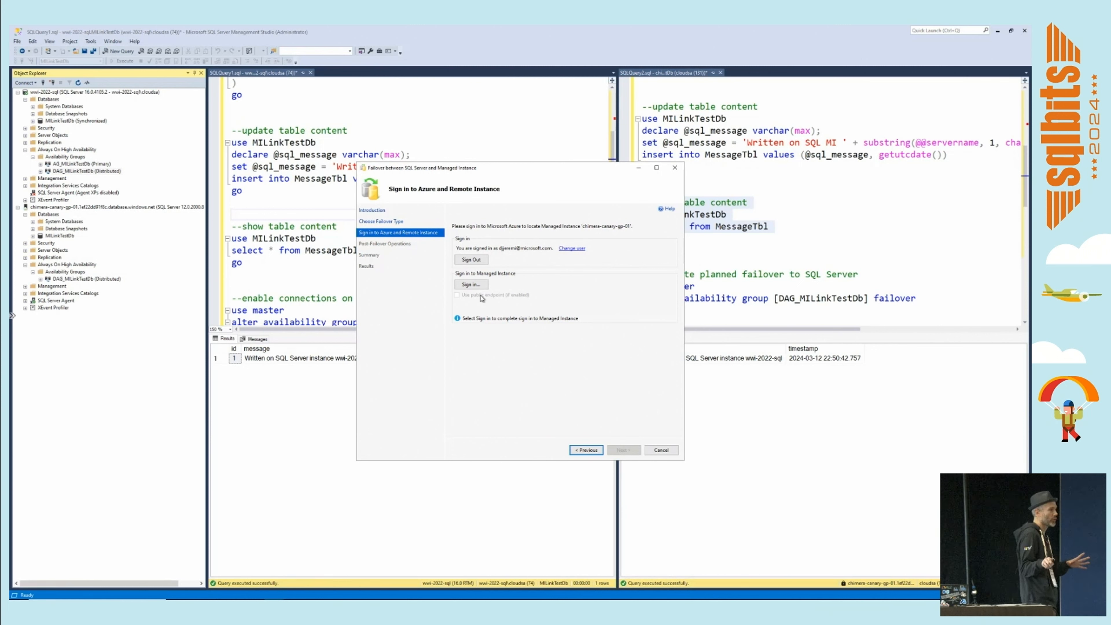
Sign in to the managed instance with SQL Server Authentication and proceed to the post-failover operations.
left_click(471, 284)
left_click(546, 301)
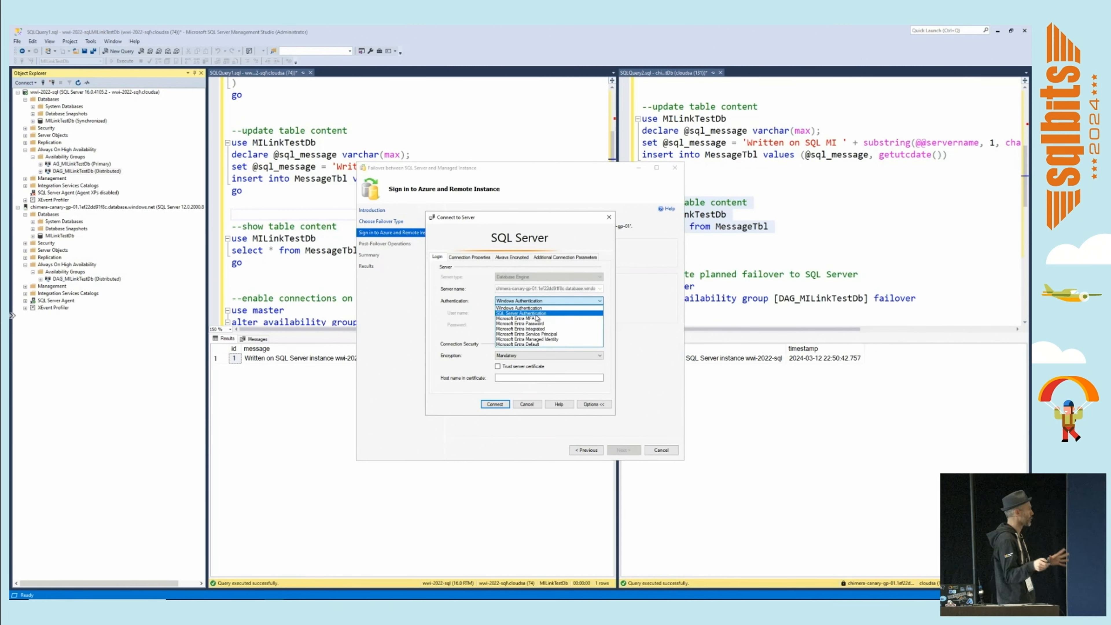
left_click(538, 316)
left_click(498, 405)
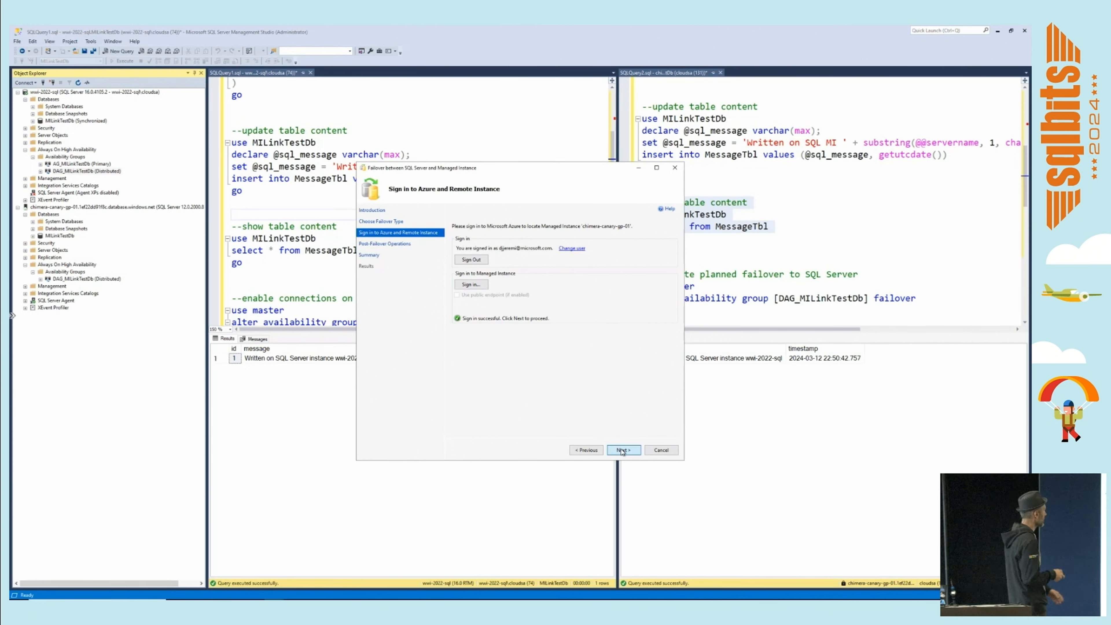
left_click(622, 449)
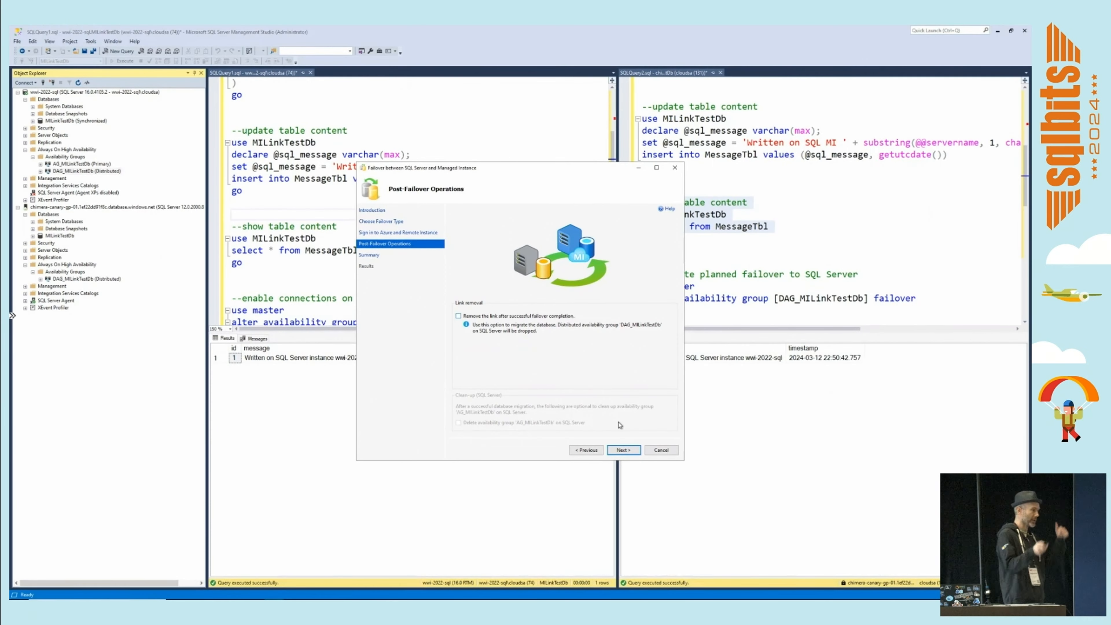
Keep the link in place after failover, perform the planned failover to SQL Managed Instance, and close the wizard.
left_click(623, 450)
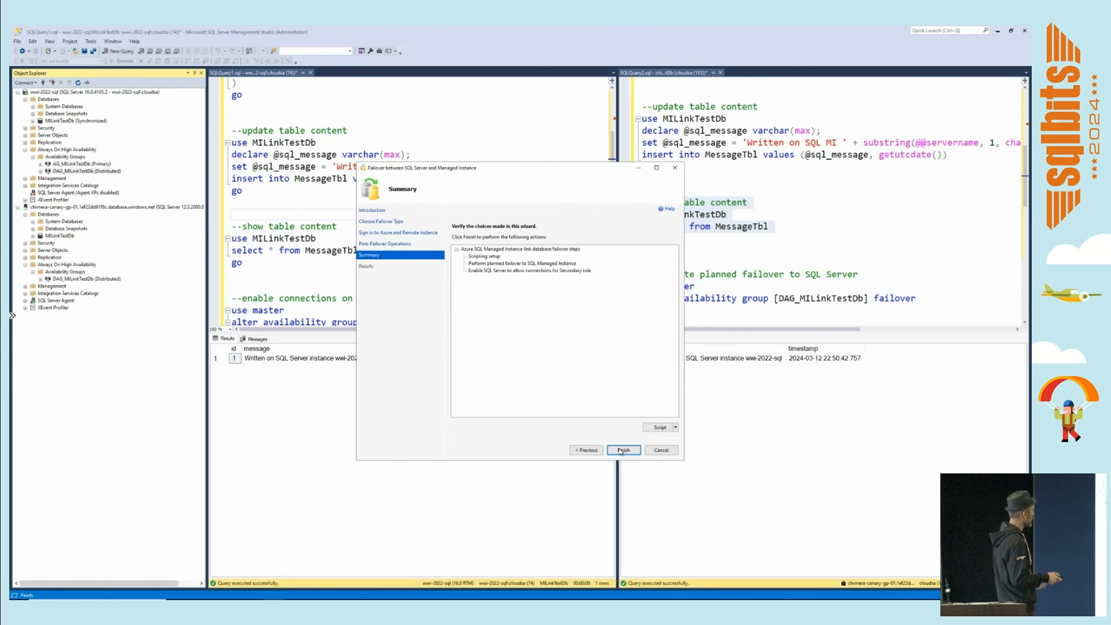
left_click(546, 484)
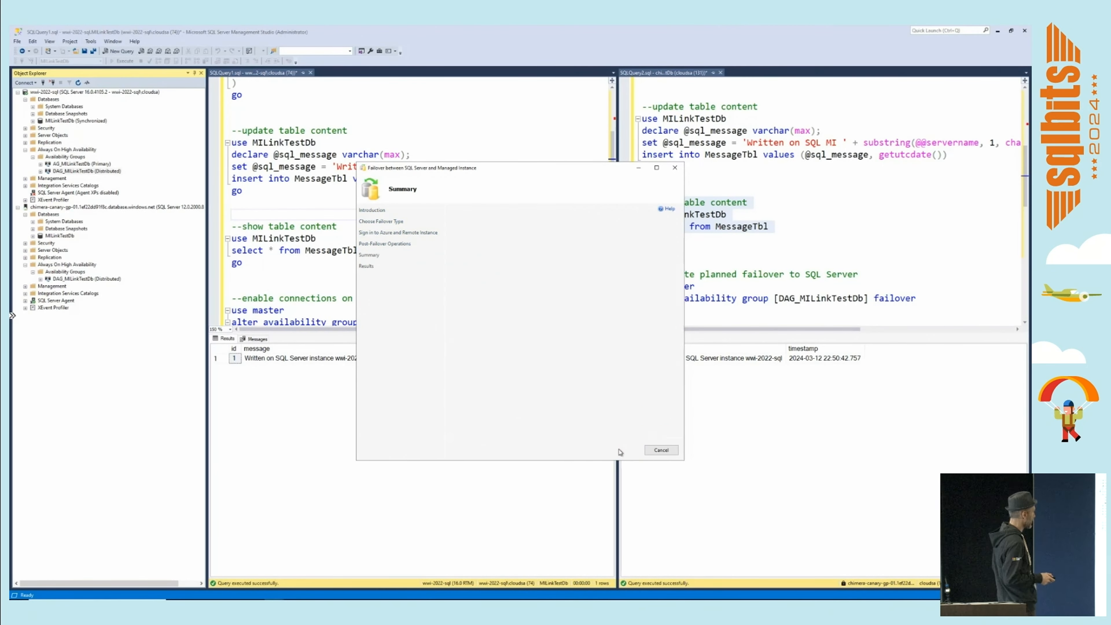
left_click(661, 449)
Refresh and examine the availability replica roles of DAG_MILinkTestDb on both SQL Server and the managed instance.
left_click(40, 171)
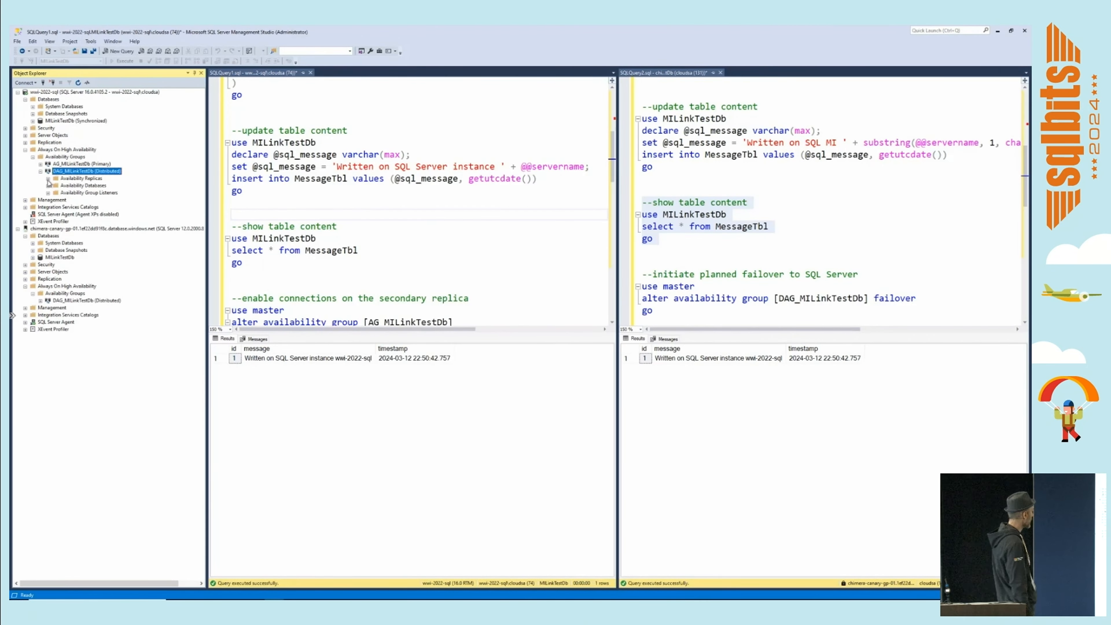
left_click(48, 179)
right_click(82, 179)
left_click(106, 207)
left_click(40, 315)
left_click(48, 323)
right_click(77, 324)
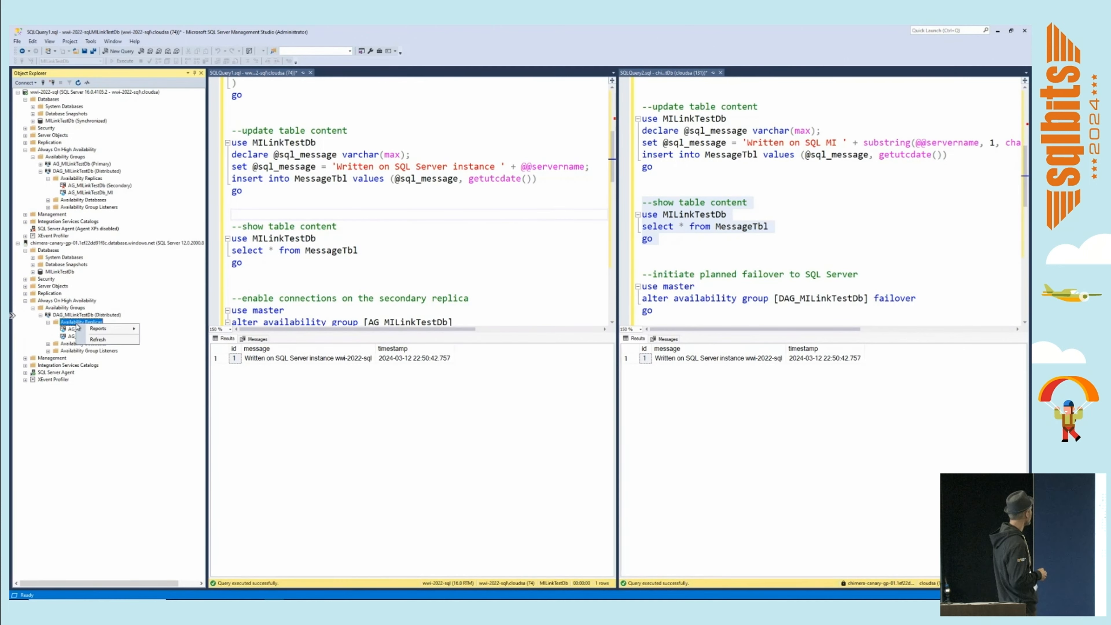
left_click(91, 339)
right_click(79, 179)
left_click(101, 207)
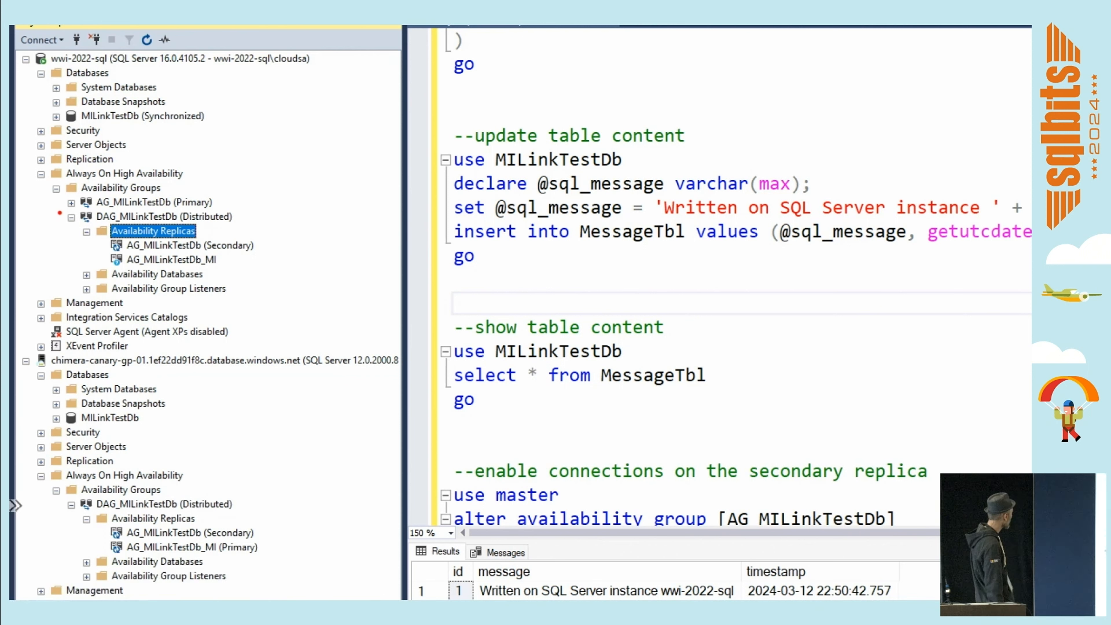
mouse_move(60, 214)
left_mouse_down()
mouse_move(131, 242)
mouse_move(266, 269)
left_mouse_up()
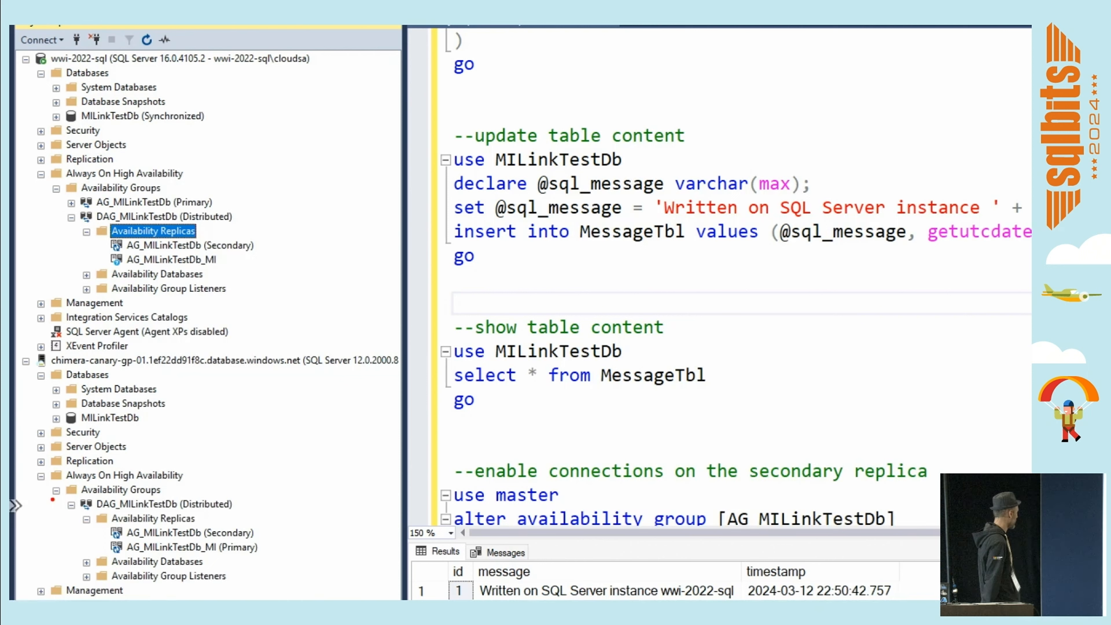
left_click_drag(52, 500, 271, 560)
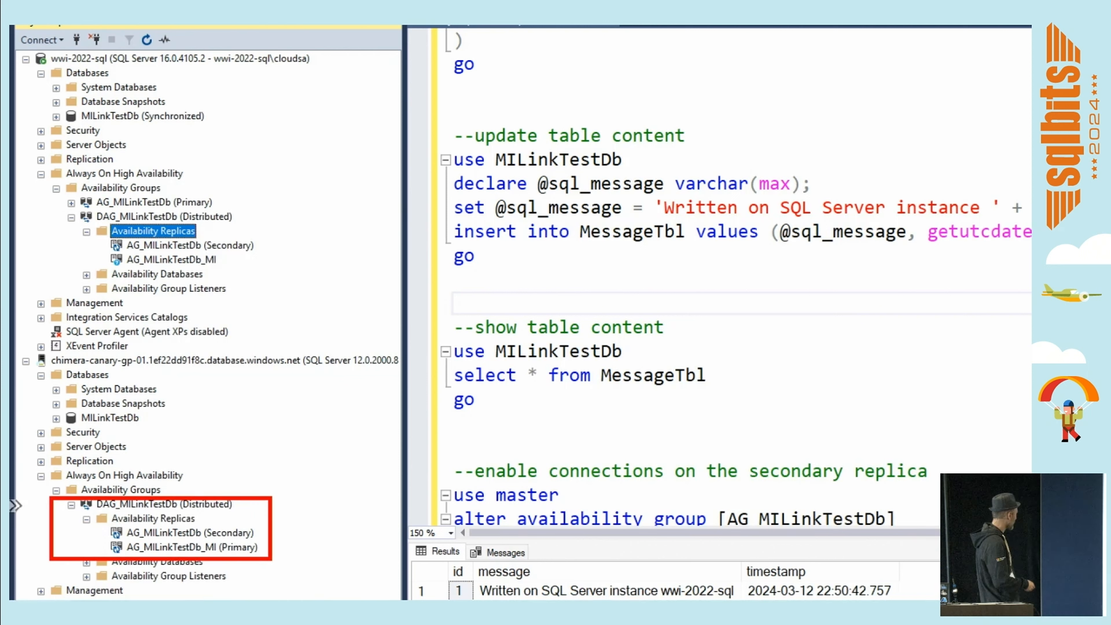
key("Escape")
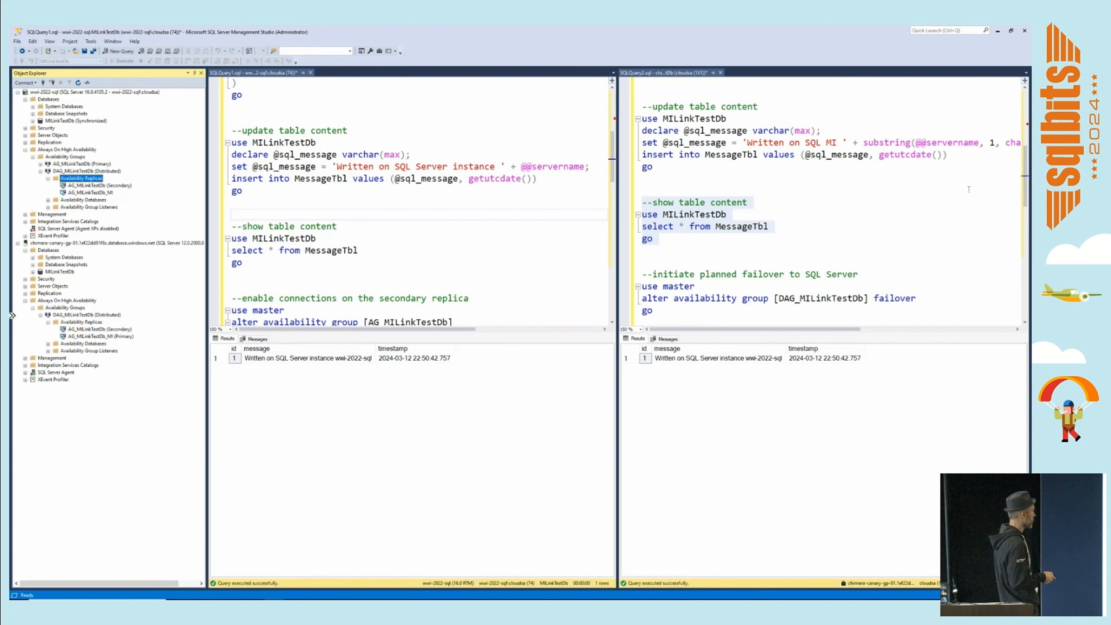
Insert a message into MessageTbl on the managed instance and show the table content there.
left_click(717, 162)
left_click_drag(642, 107, 653, 238)
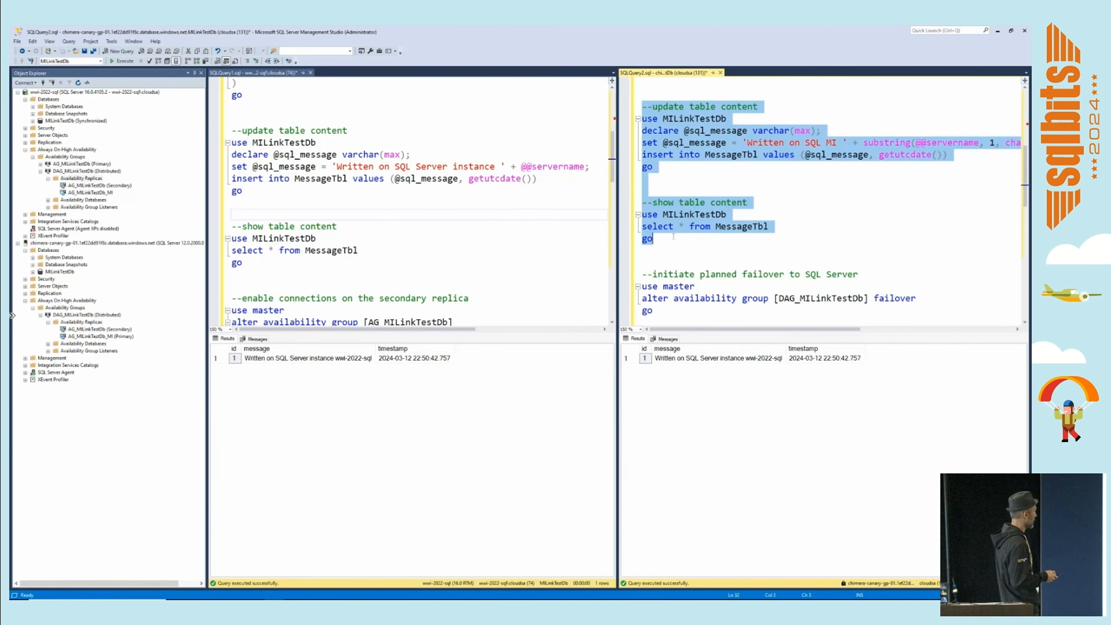
left_click(119, 62)
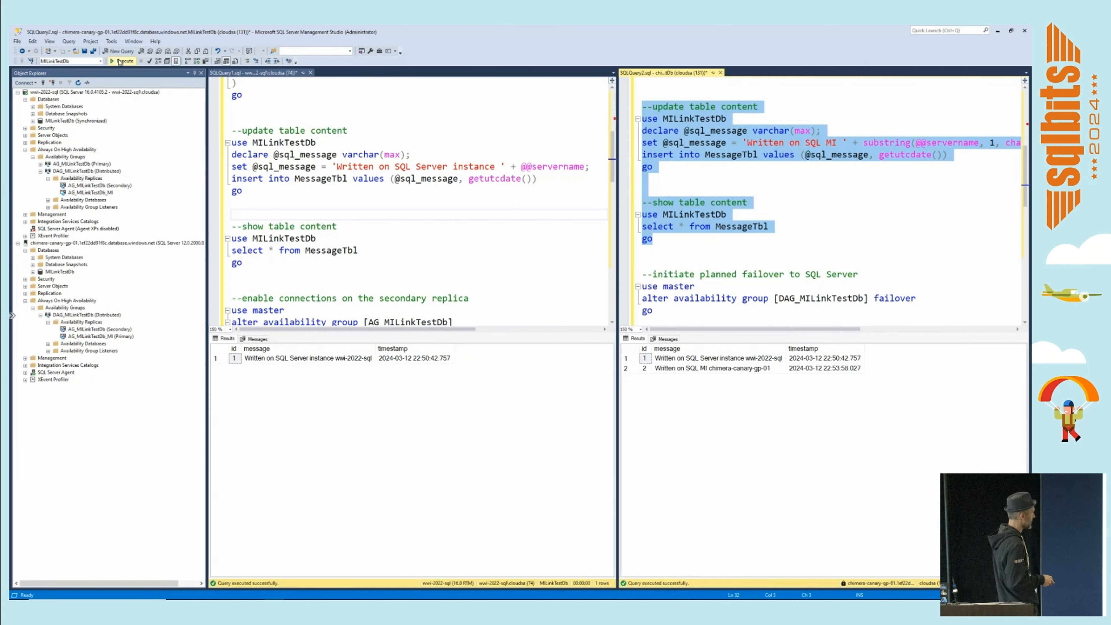
Query the content of MessageTbl on SQL Server to check replication from the managed instance.
left_click(350, 226)
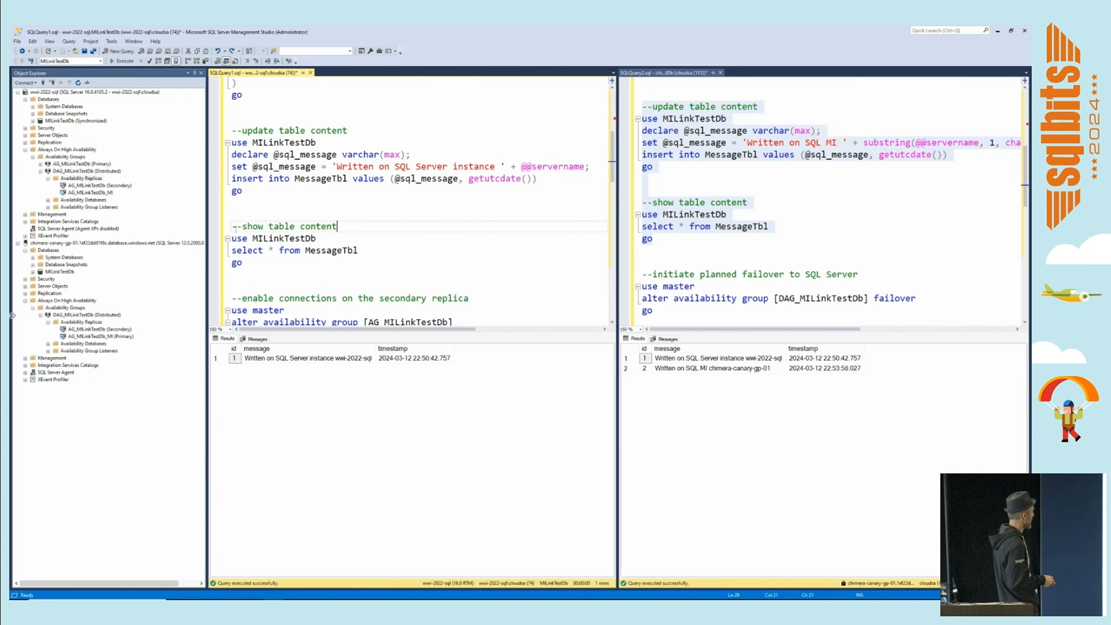
left_click_drag(231, 226, 246, 259)
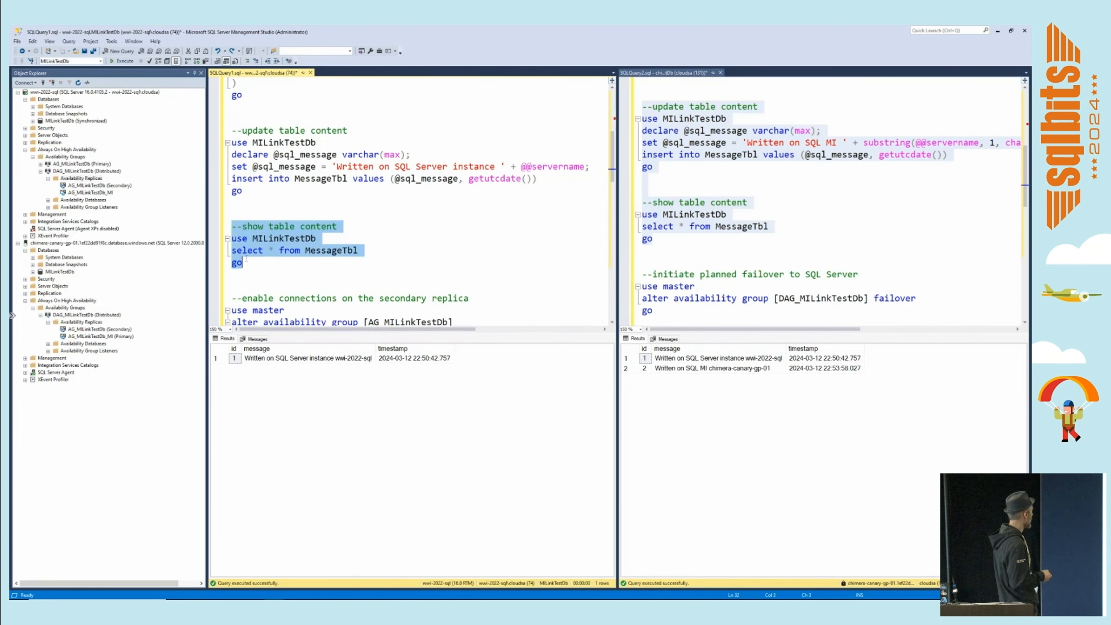
left_click(123, 62)
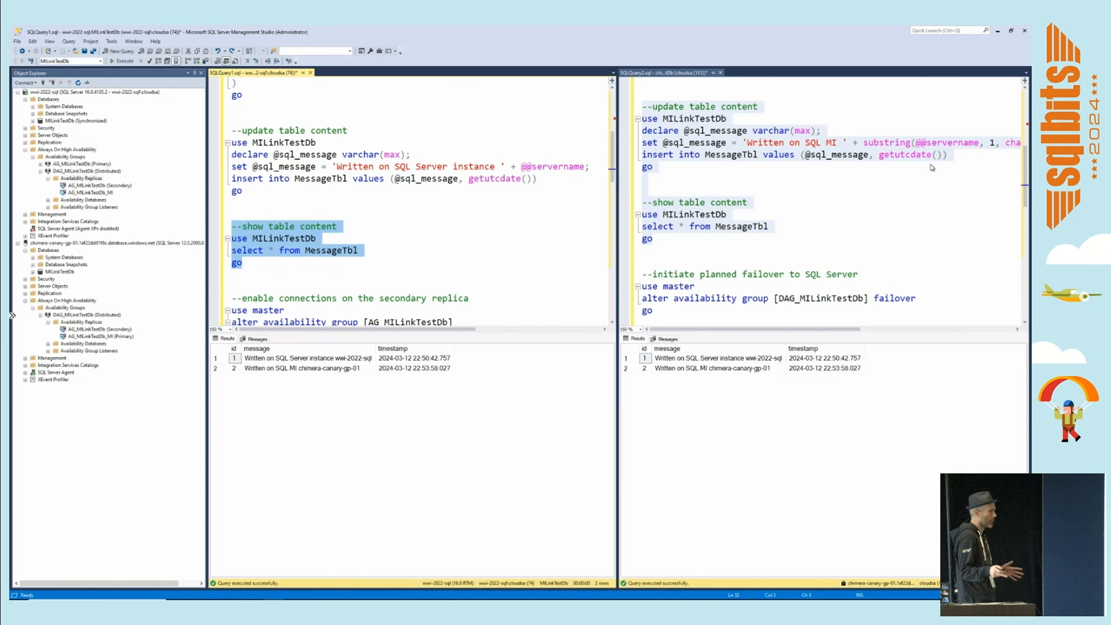
Fail over DAG_MILinkTestDb from the managed instance back to SQL Server, signing in to the SQL Server instance.
right_click(91, 315)
left_click(623, 450)
left_click(592, 291)
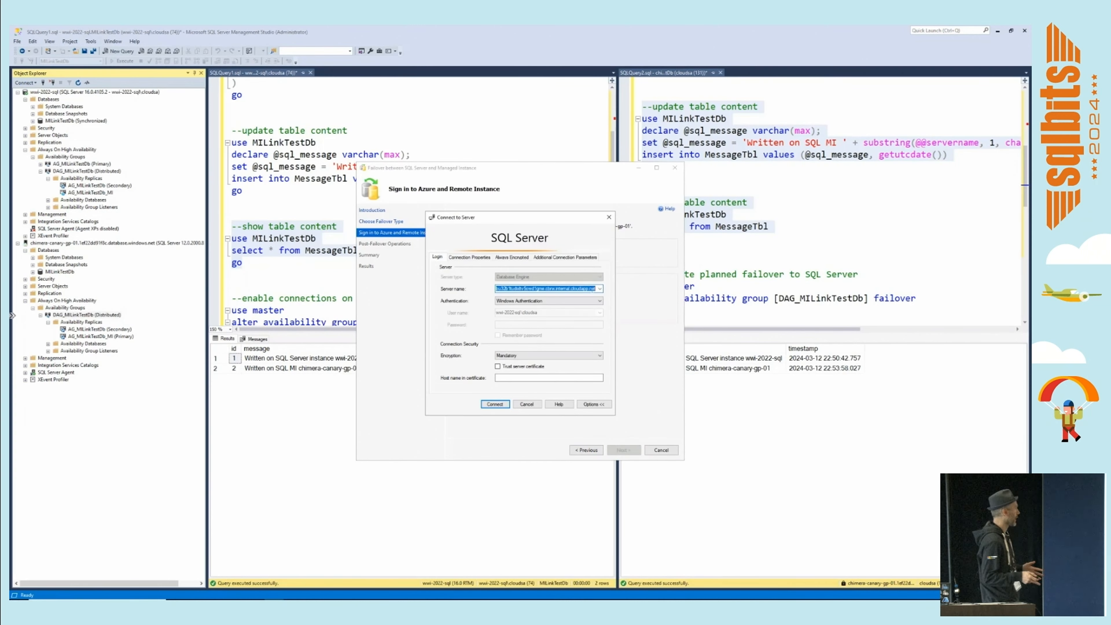
left_click(495, 403)
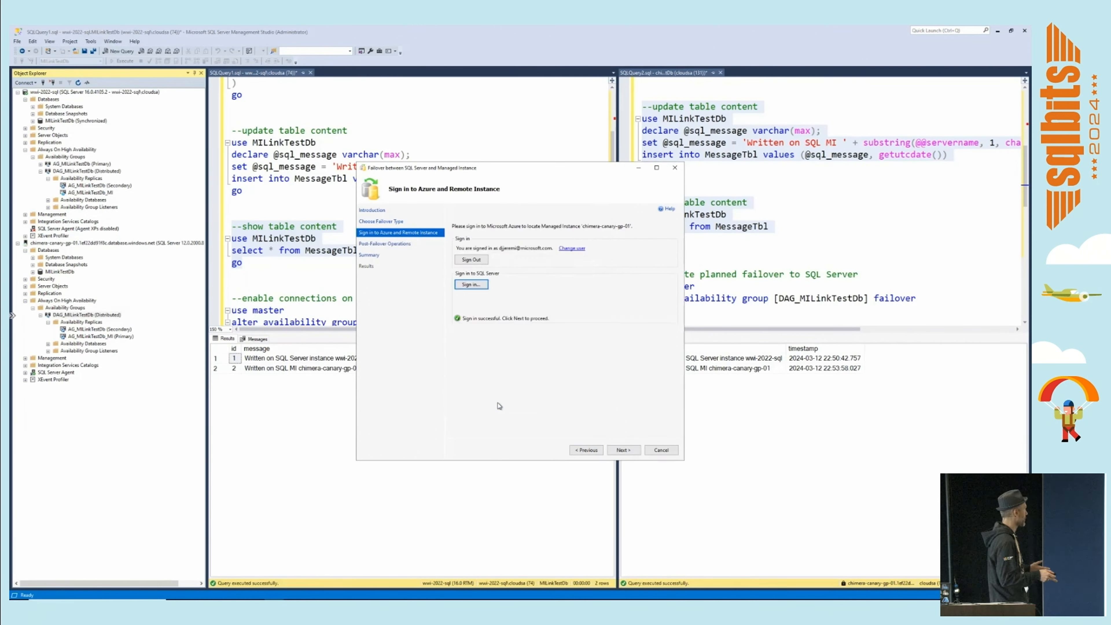
left_click(618, 449)
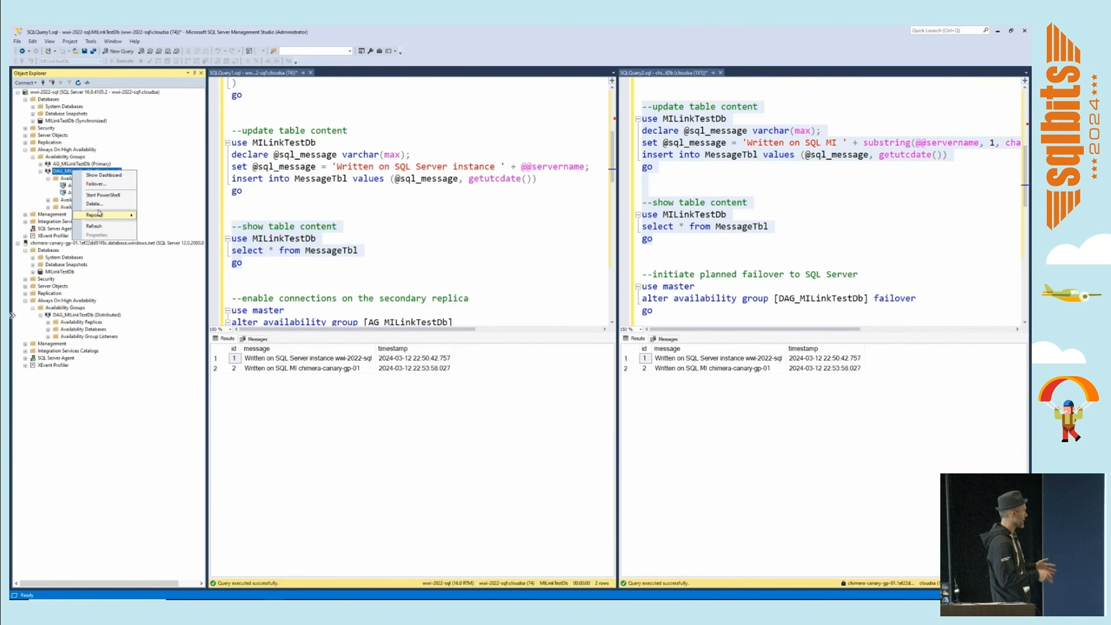
Refresh DAG_MILinkTestDb on SQL Server and examine its availability replica roles on both SQL Server and the managed instance.
left_click(101, 230)
left_click(81, 322)
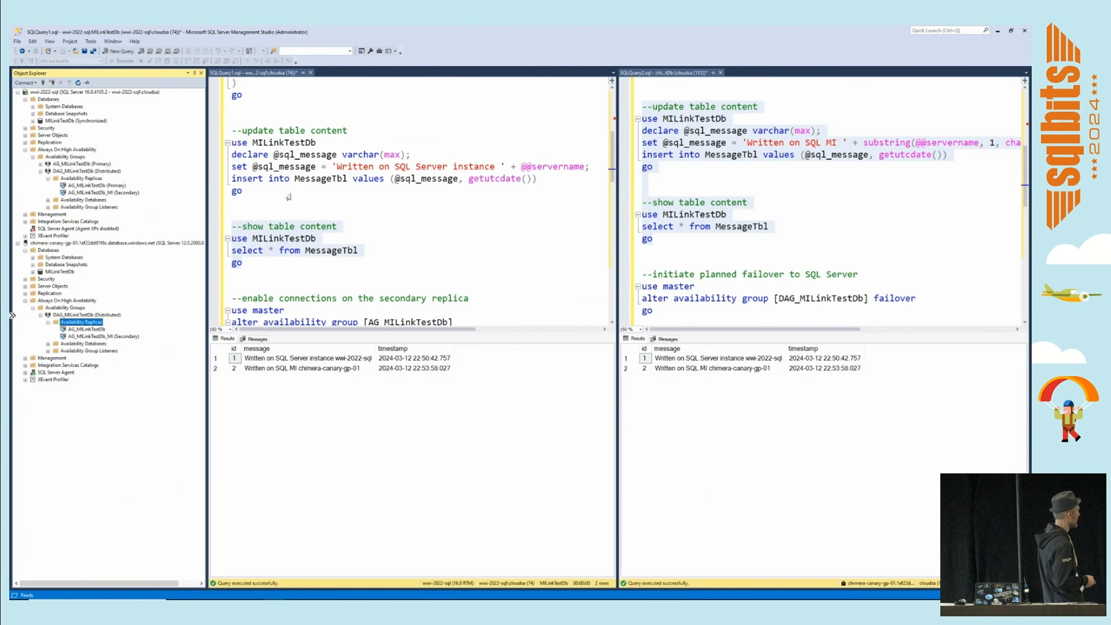
Insert another message into MessageTbl on SQL Server and show the table content there.
left_click(289, 194)
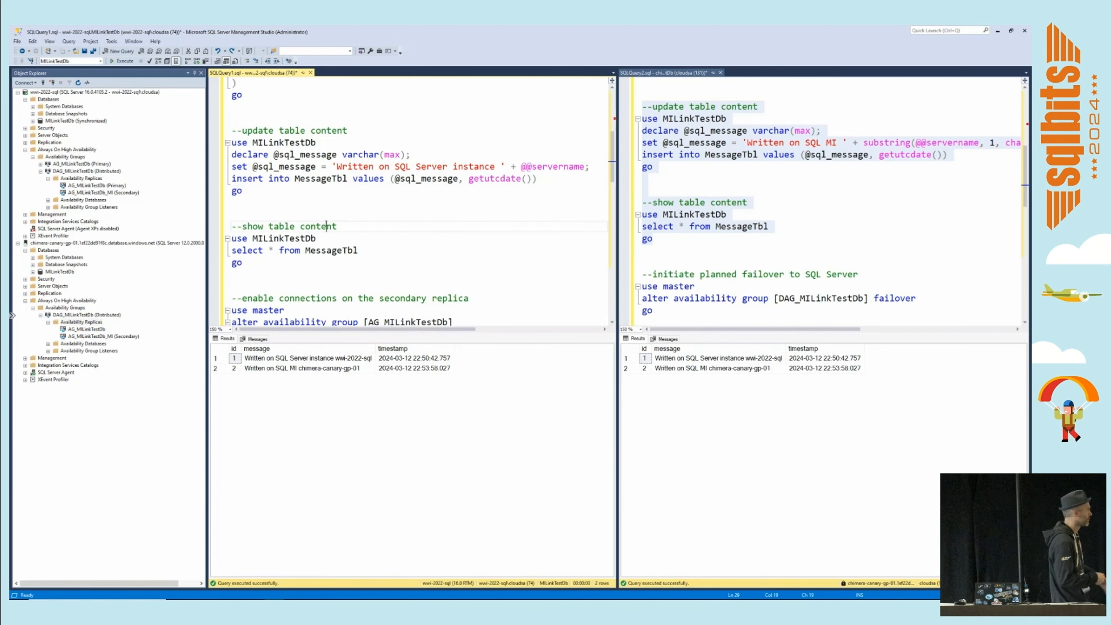
left_click_drag(232, 130, 283, 264)
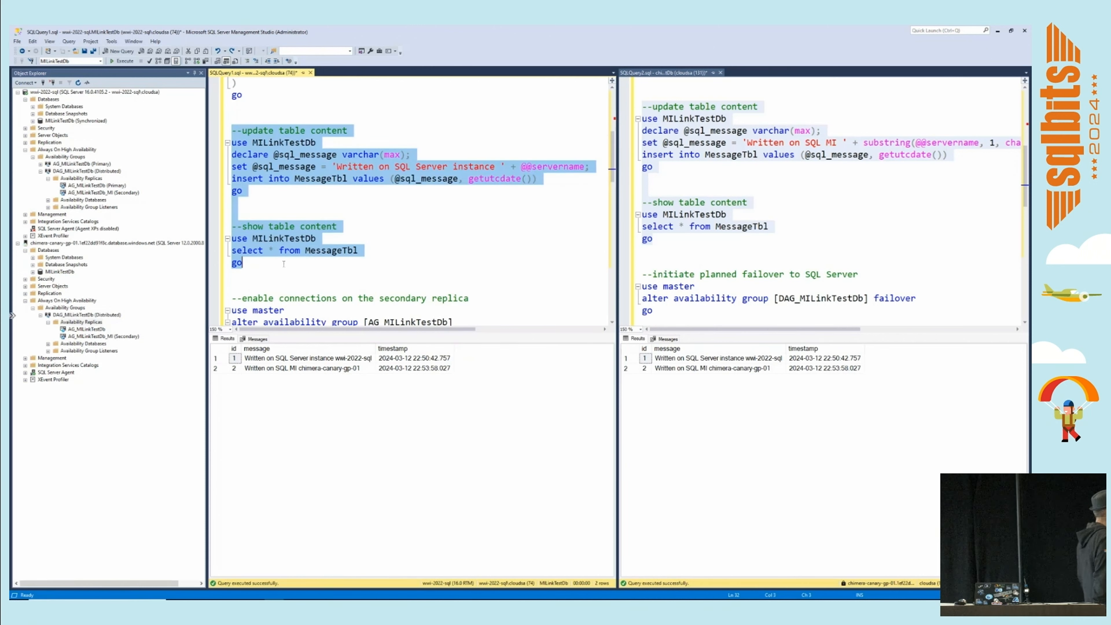
left_click(123, 61)
Query the content of MessageTbl on the managed instance to check replication from SQL Server.
left_click(752, 227)
left_click_drag(642, 201, 642, 250)
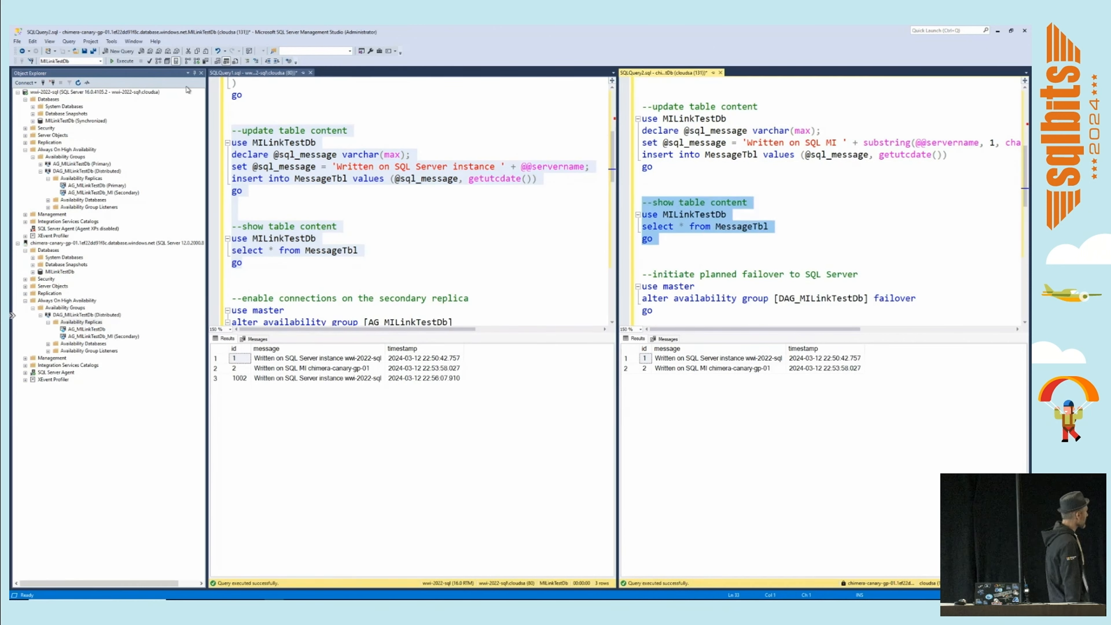
left_click(122, 60)
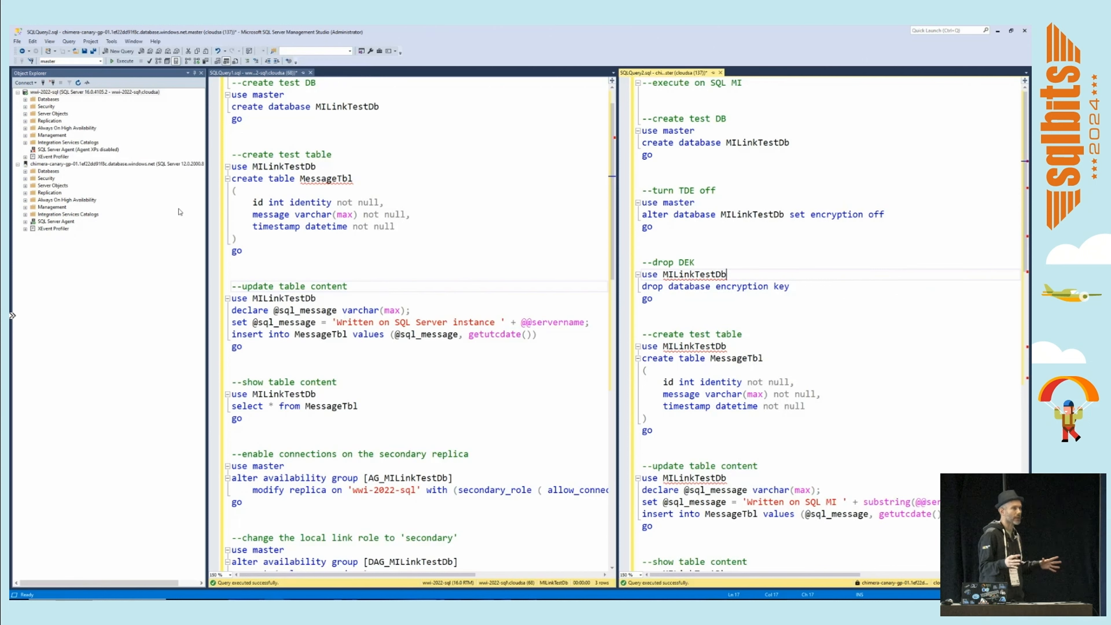
left_click(129, 164)
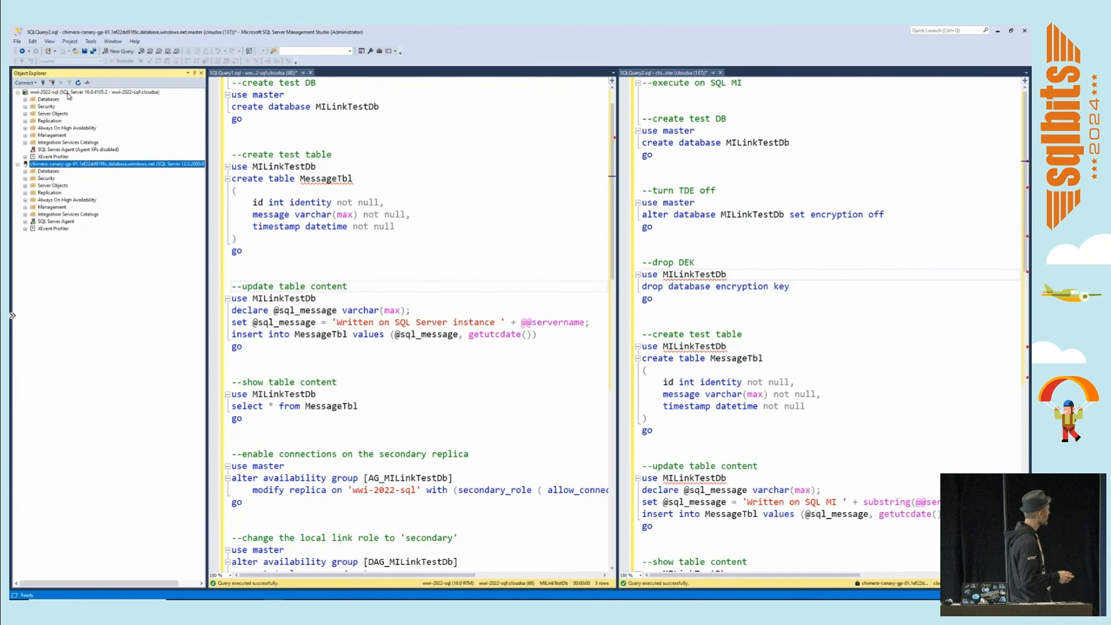
left_click(127, 130)
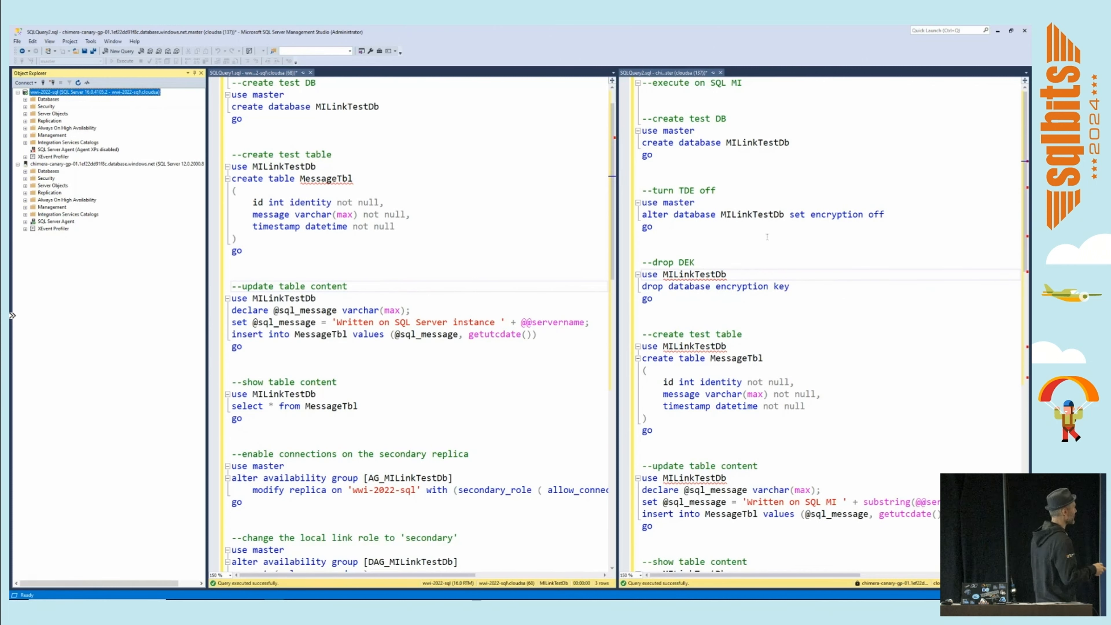
On the managed instance, create database MILinkTestDb, turn its encryption off, drop the database encryption key and create table MessageTbl.
left_click_drag(643, 117, 642, 311)
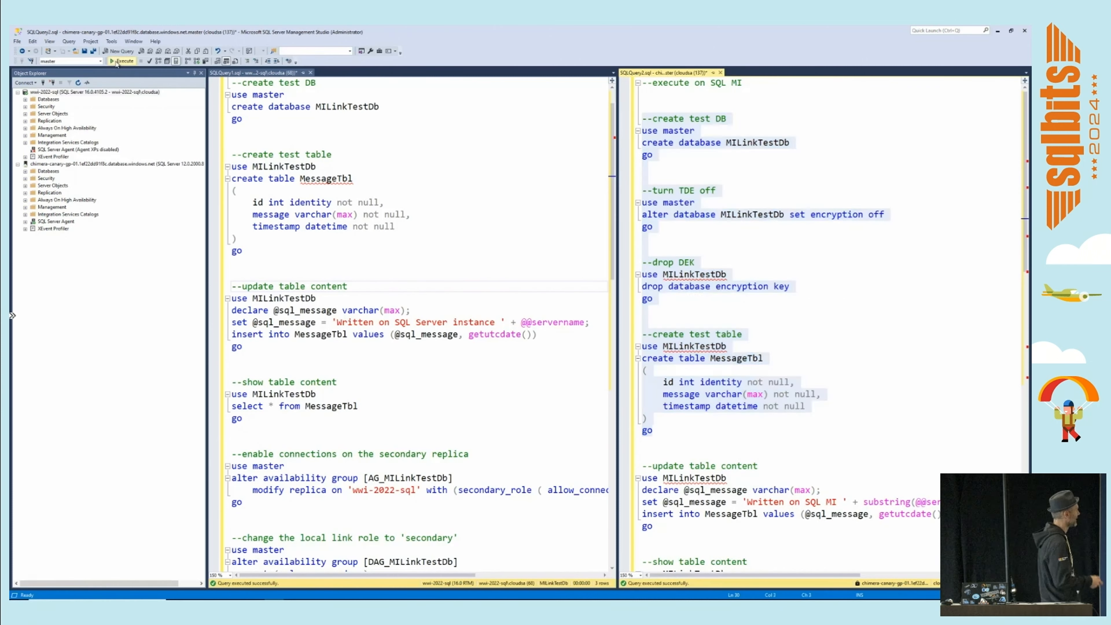
key("F5")
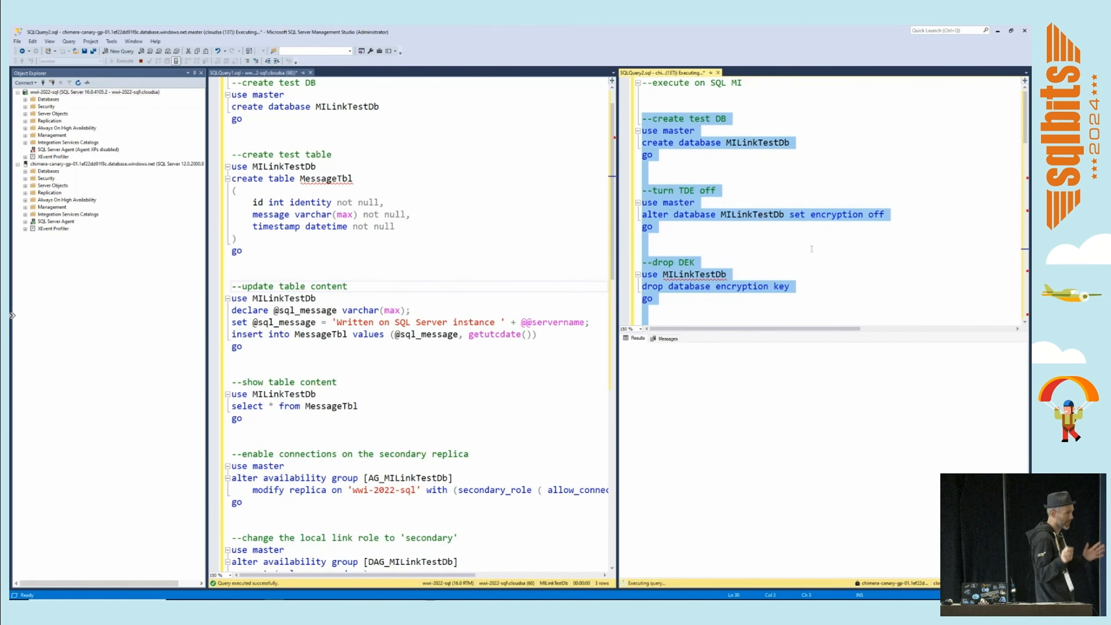
left_click(811, 248)
key("ctrl+r")
Examine the Azure SQL Managed Instance link options offered for MILinkTestDb among the managed instance's databases.
right_click(44, 166)
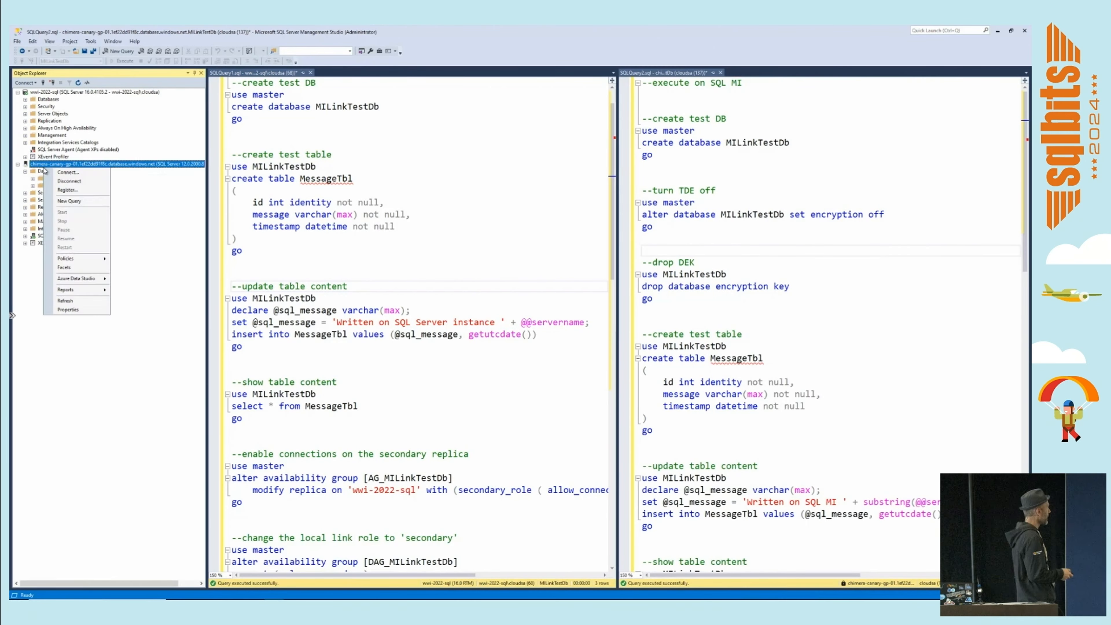
left_click(45, 171)
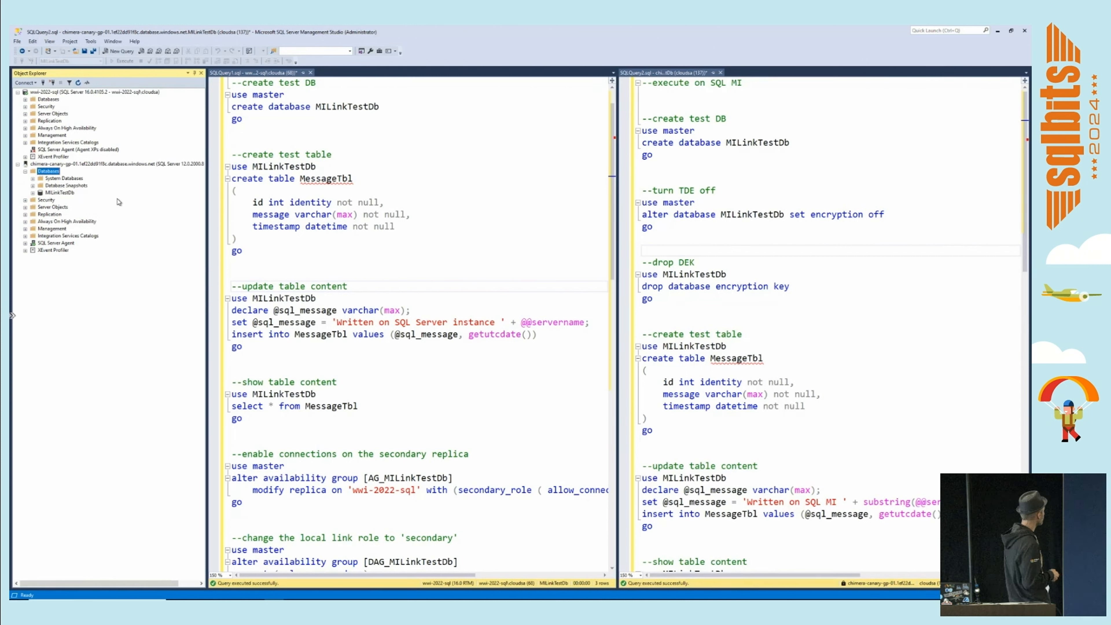
right_click(71, 192)
mouse_move(140, 266)
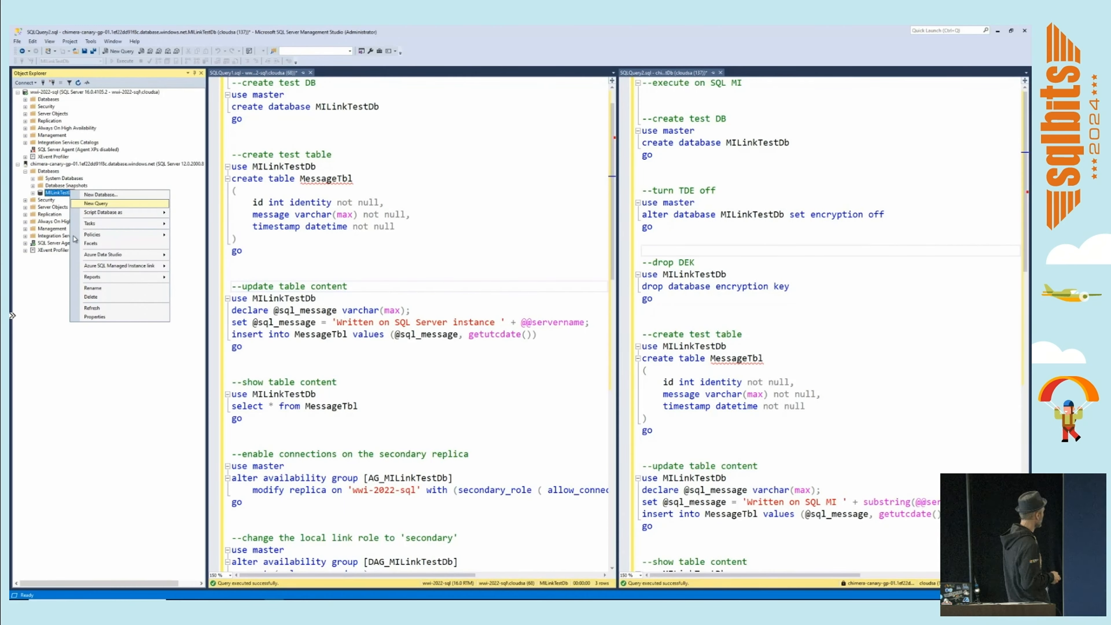
left_click(55, 291)
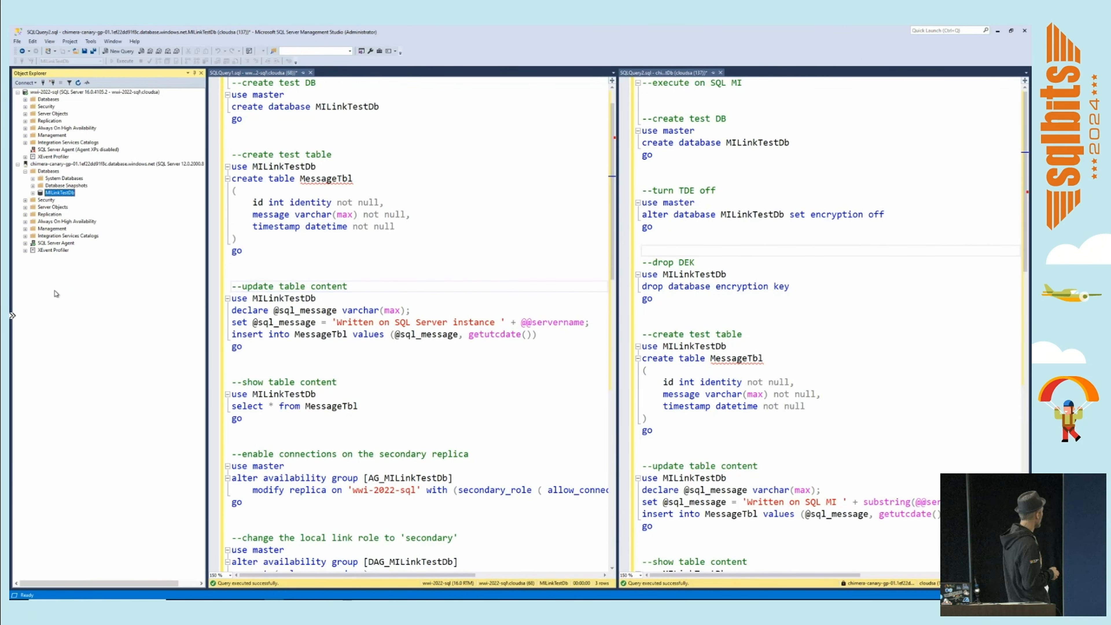
Start a new Azure SQL Managed Instance link from the managed instance's Always On High Availability and name it DAG_MILinkTestDb.
right_click(44, 223)
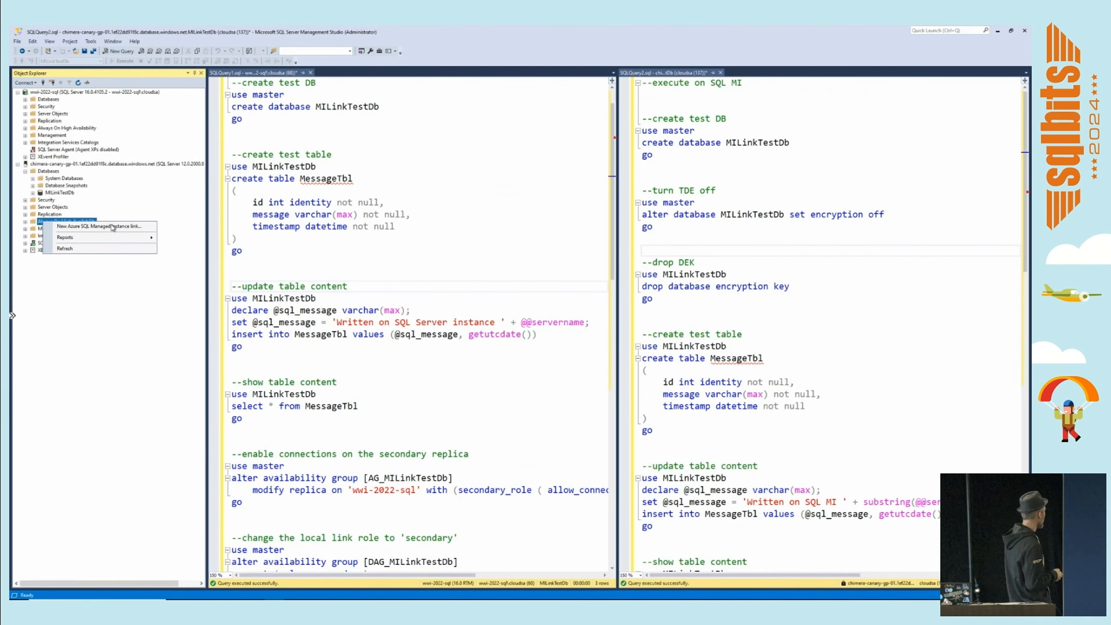
left_click(99, 226)
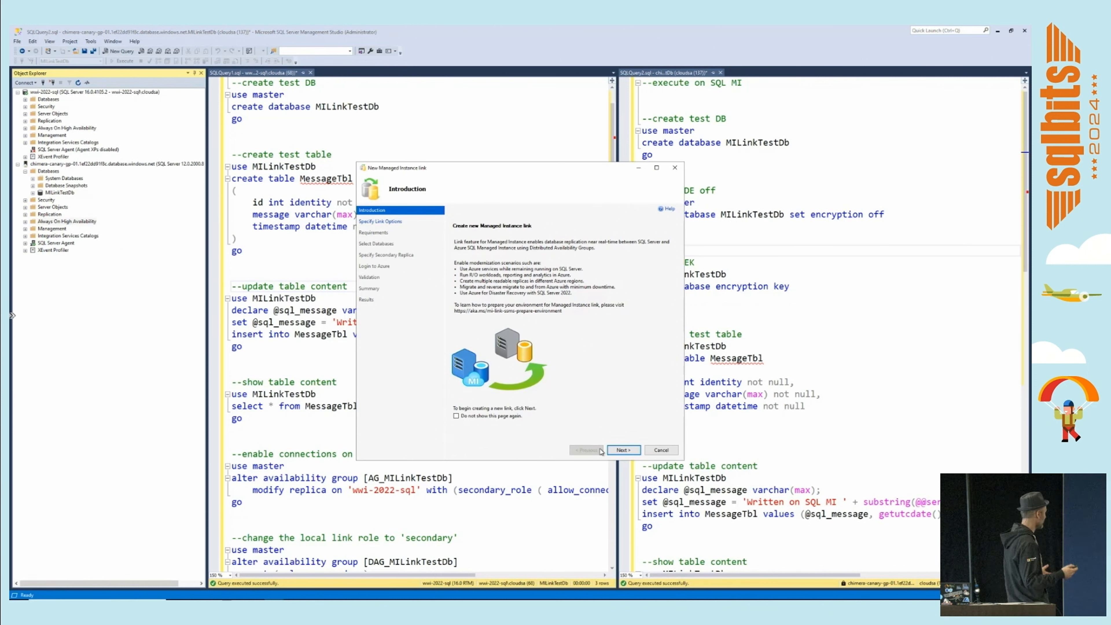
left_click(622, 450)
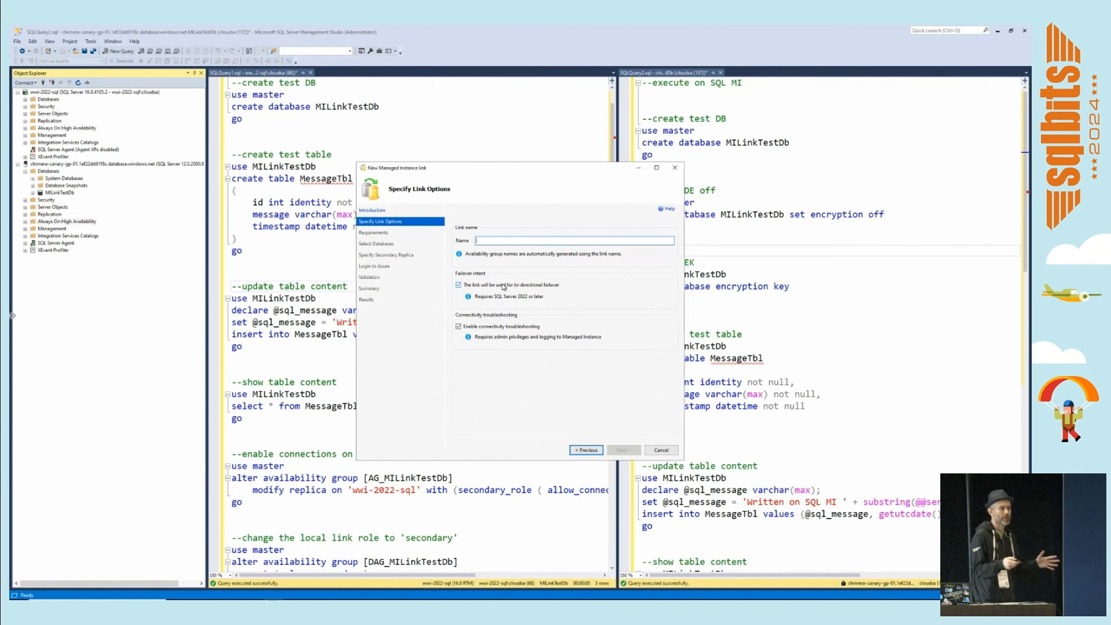
type("DAG_")
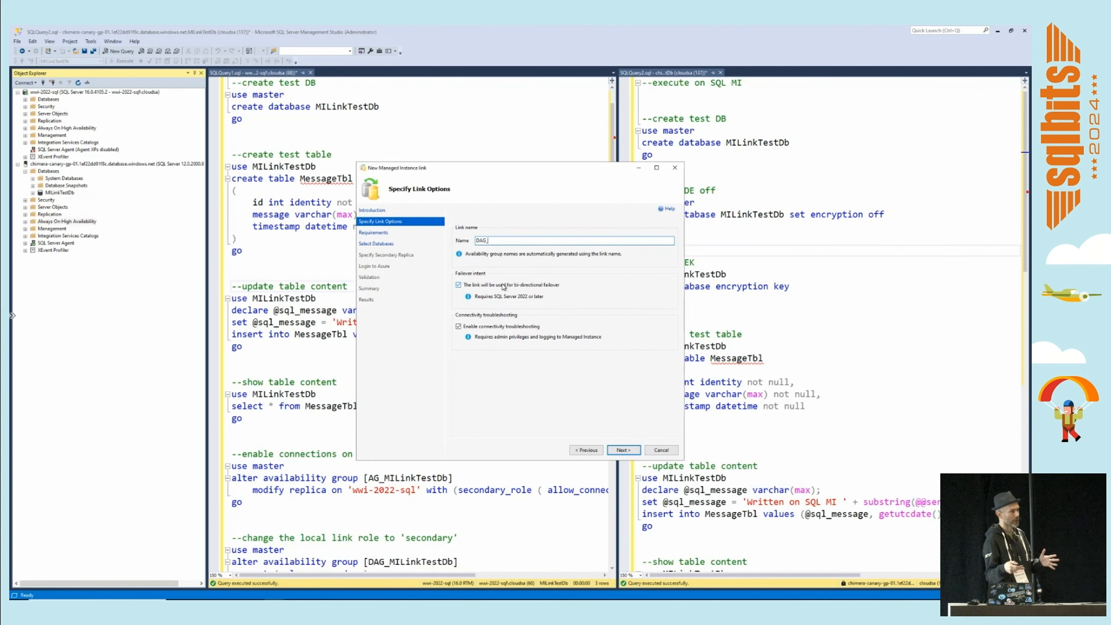
type("MILinkTestDb")
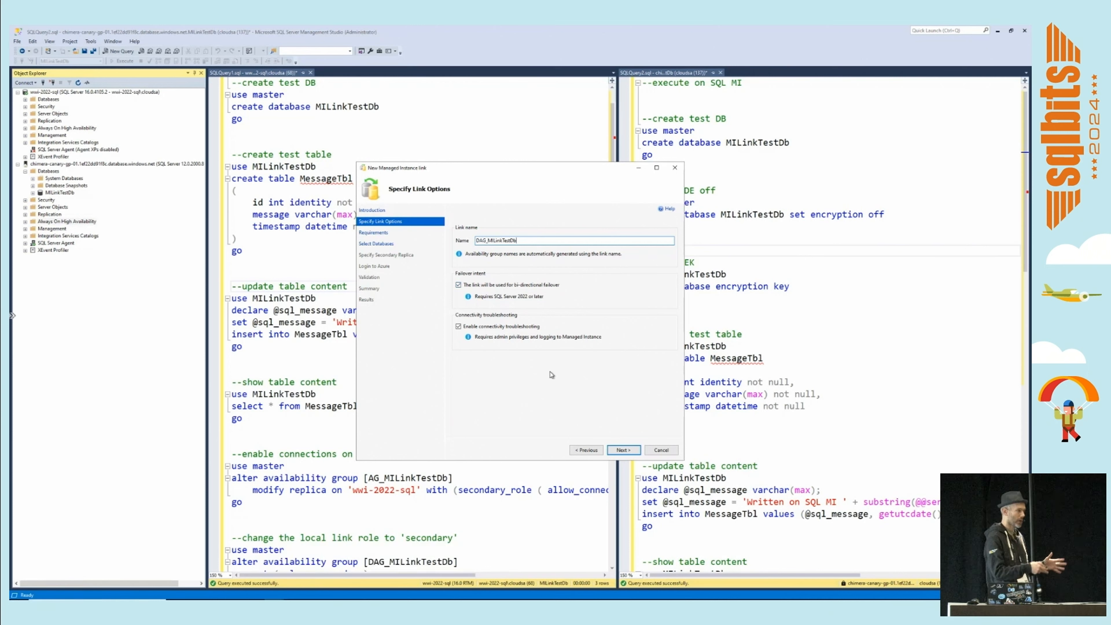
left_click(623, 449)
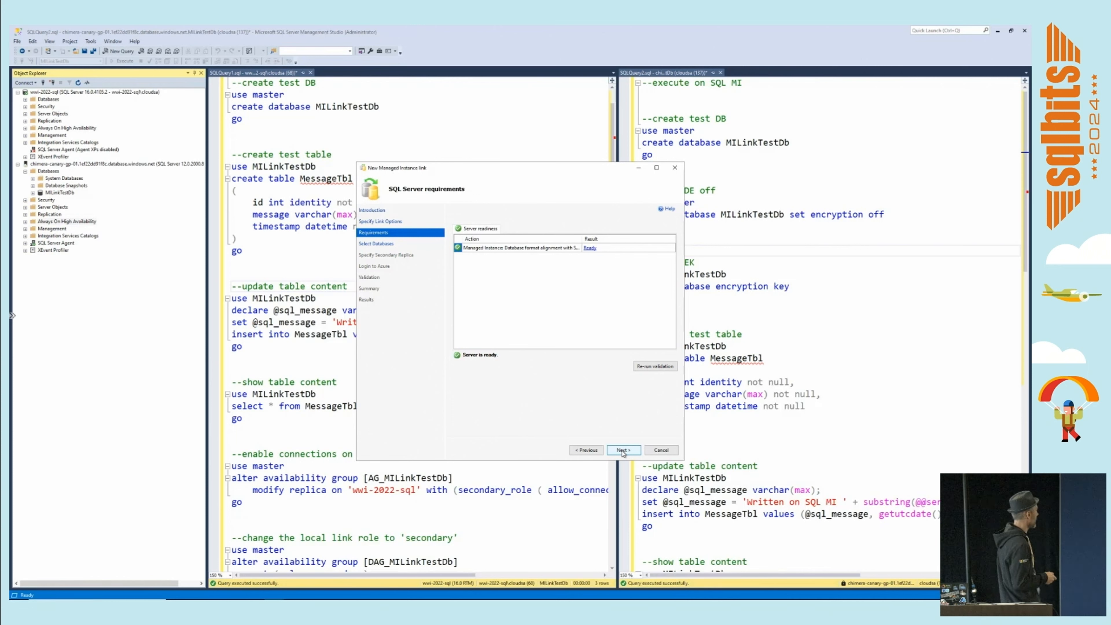
Accept the server requirements check and select MILinkTestDb as the database for the link.
left_click(623, 450)
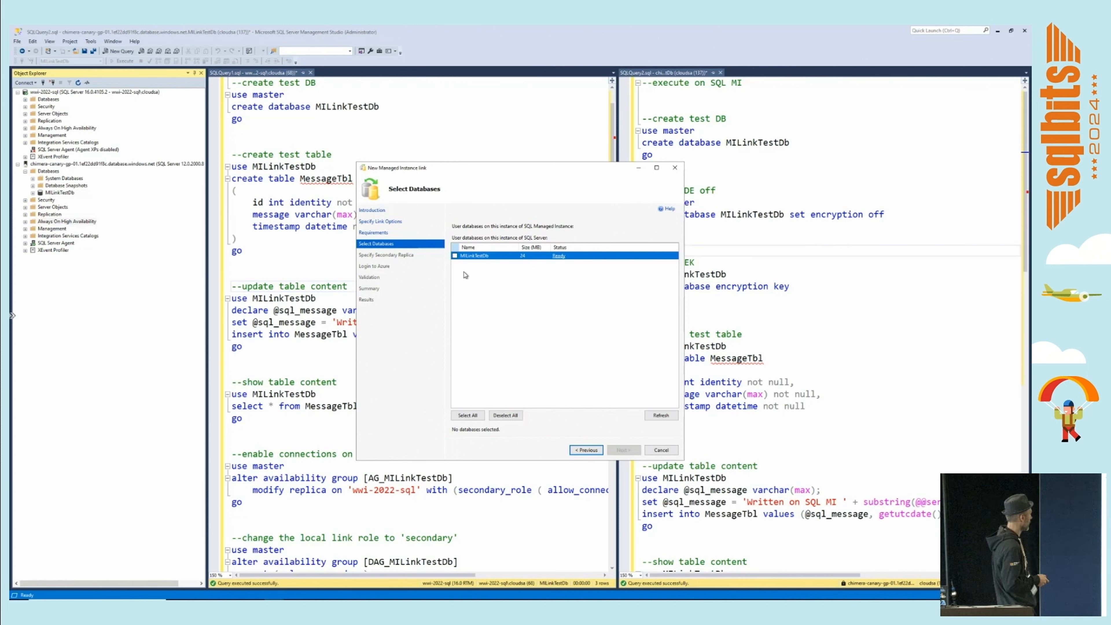
left_click(455, 256)
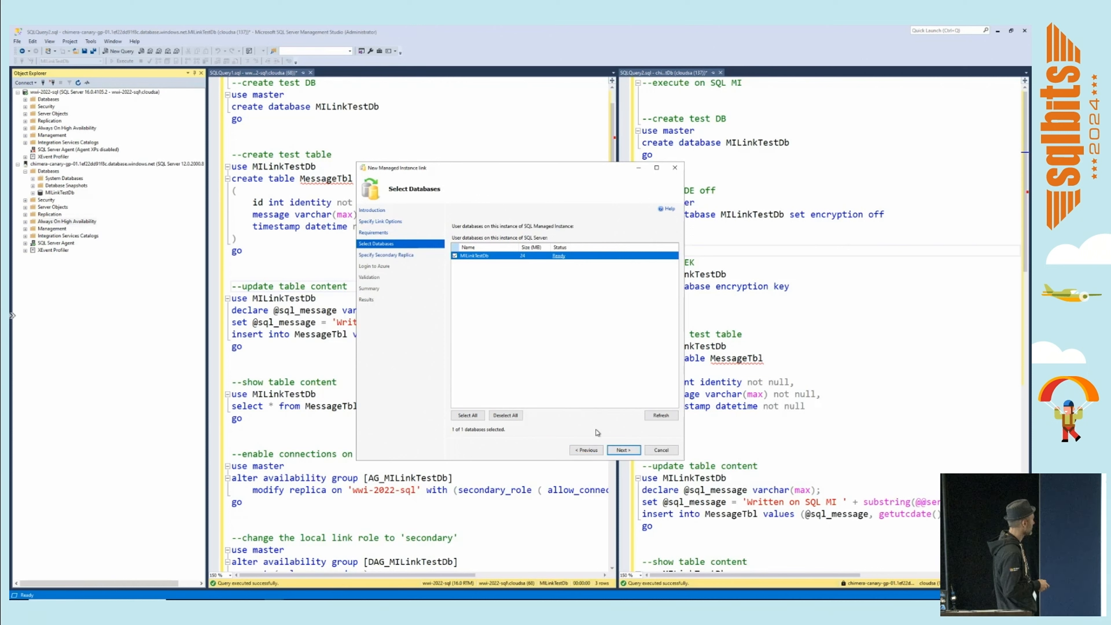
left_click(623, 450)
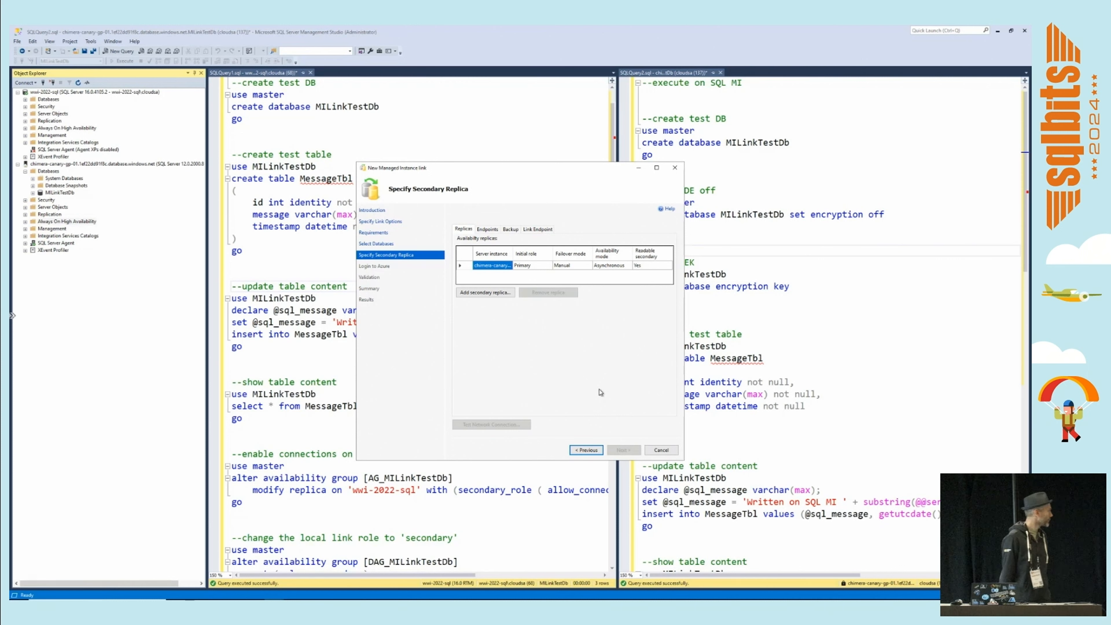
Add the SQL Server instance wwi-2022-sql as the link's secondary replica by connecting to it.
left_click(498, 293)
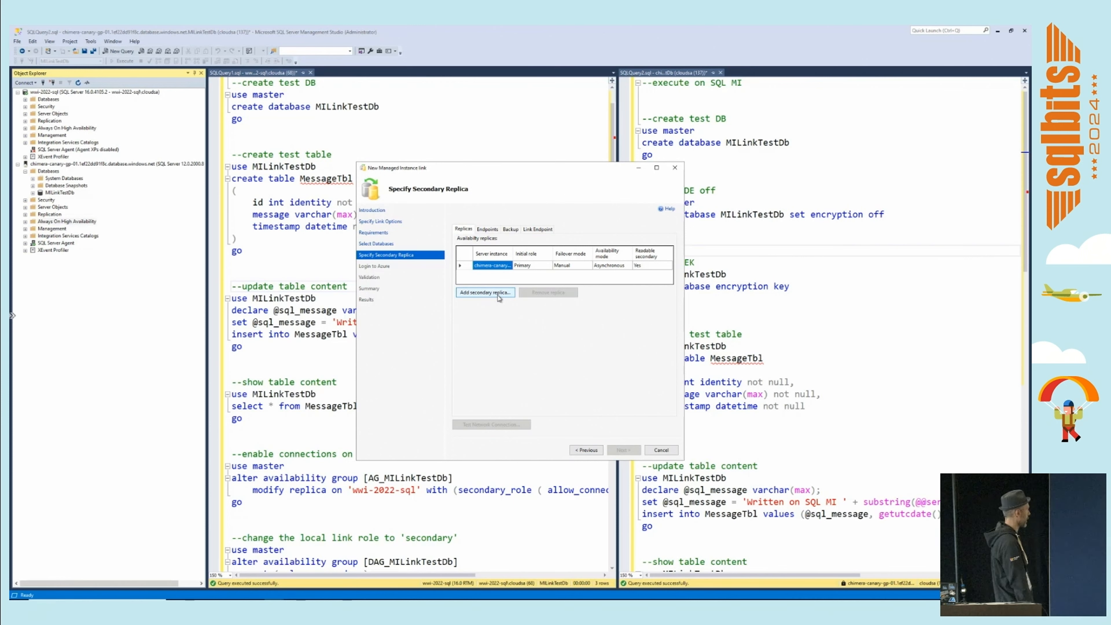
left_click(599, 289)
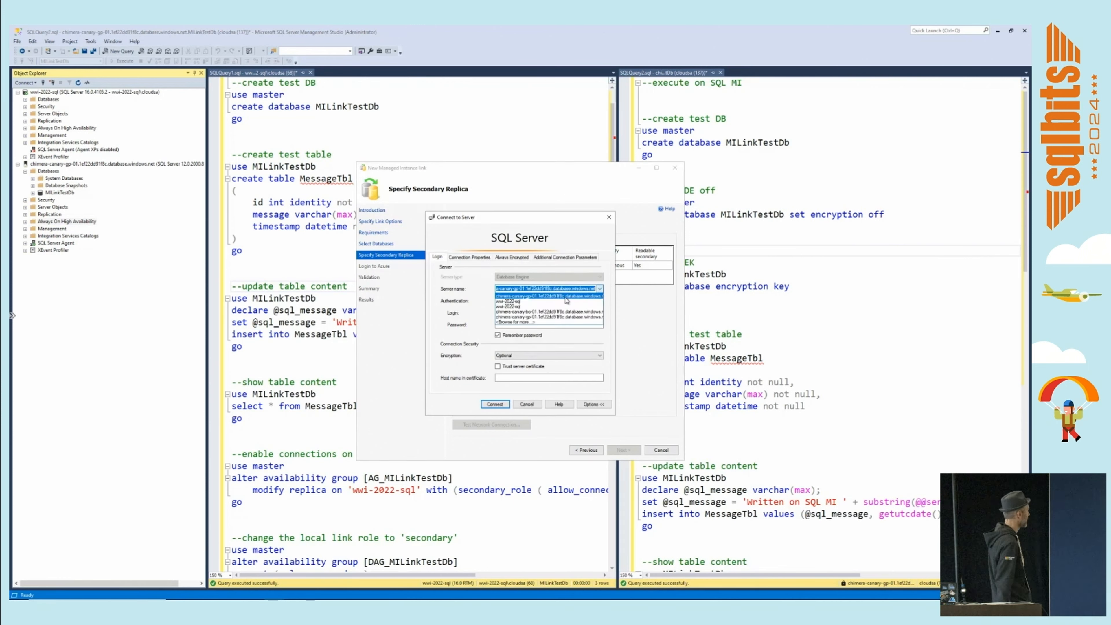
left_click(566, 296)
left_click(495, 403)
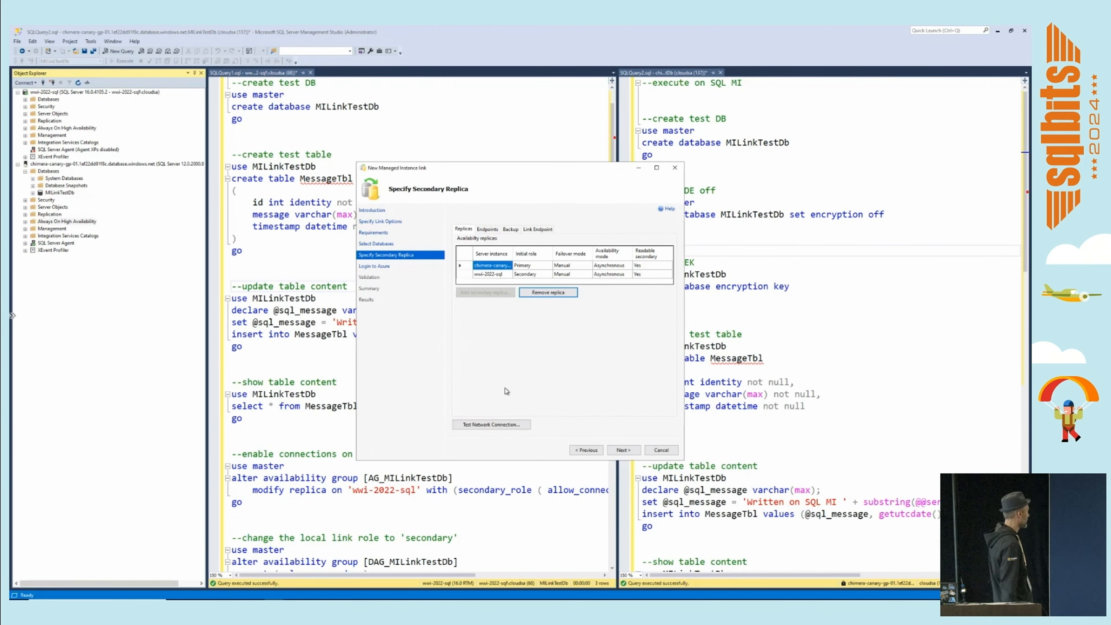
left_click(623, 450)
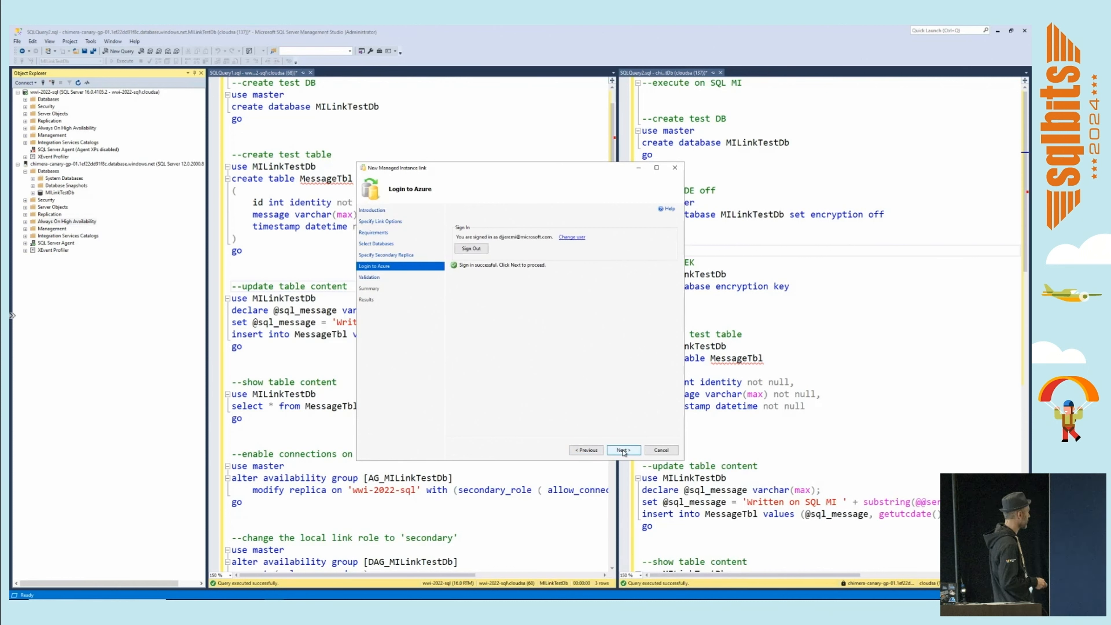
Accept the Azure login and validation pages, create the managed instance link, and close the wizard.
left_click(623, 450)
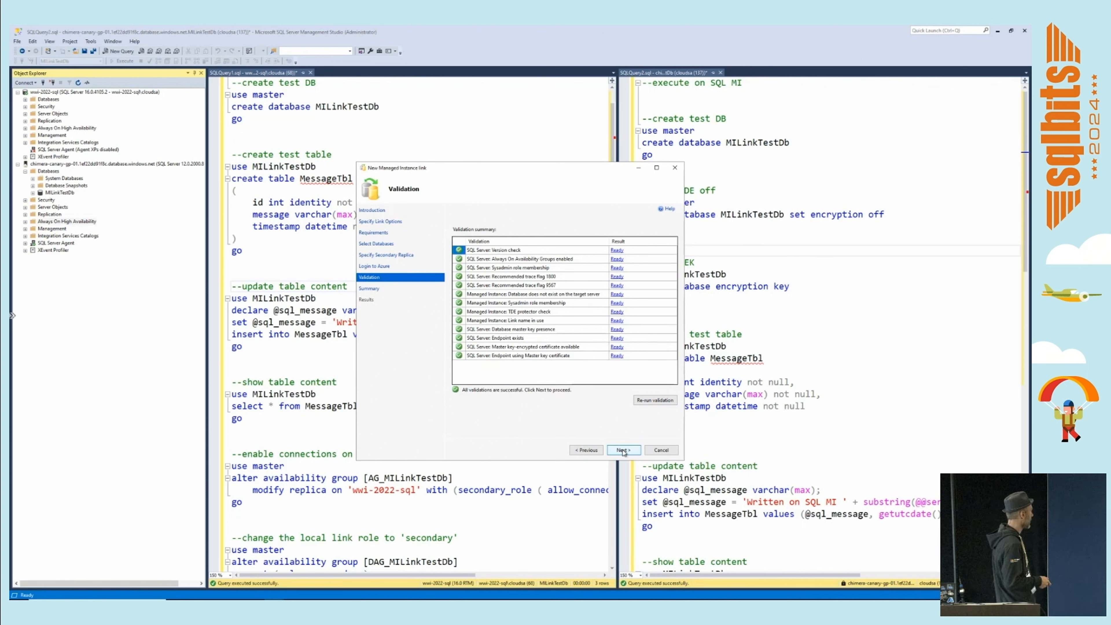
left_click(624, 450)
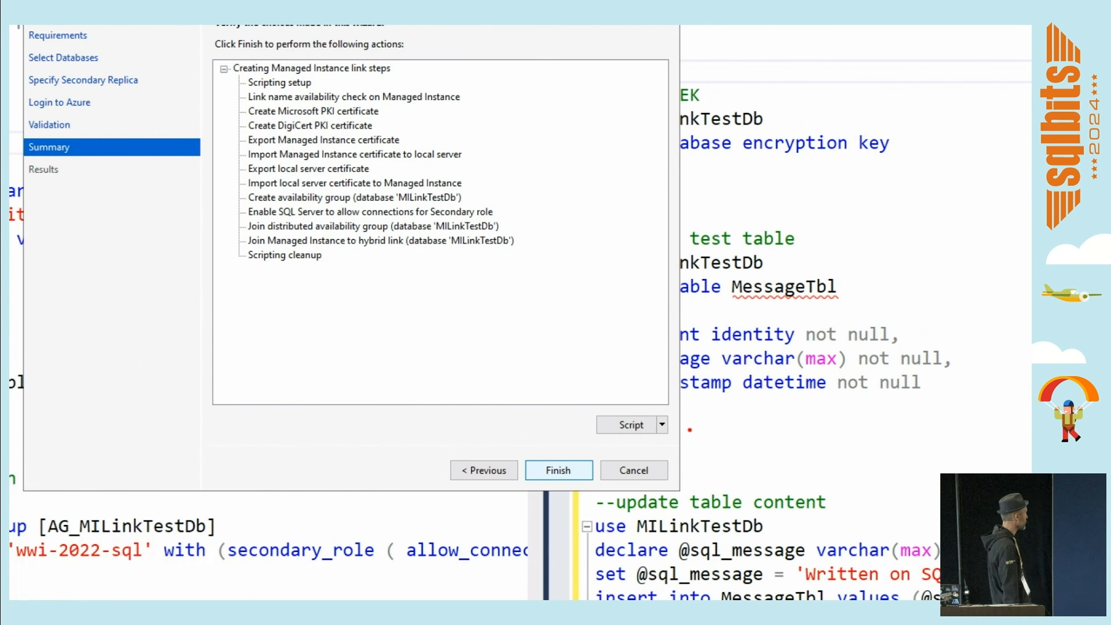
left_click_drag(576, 402, 679, 443)
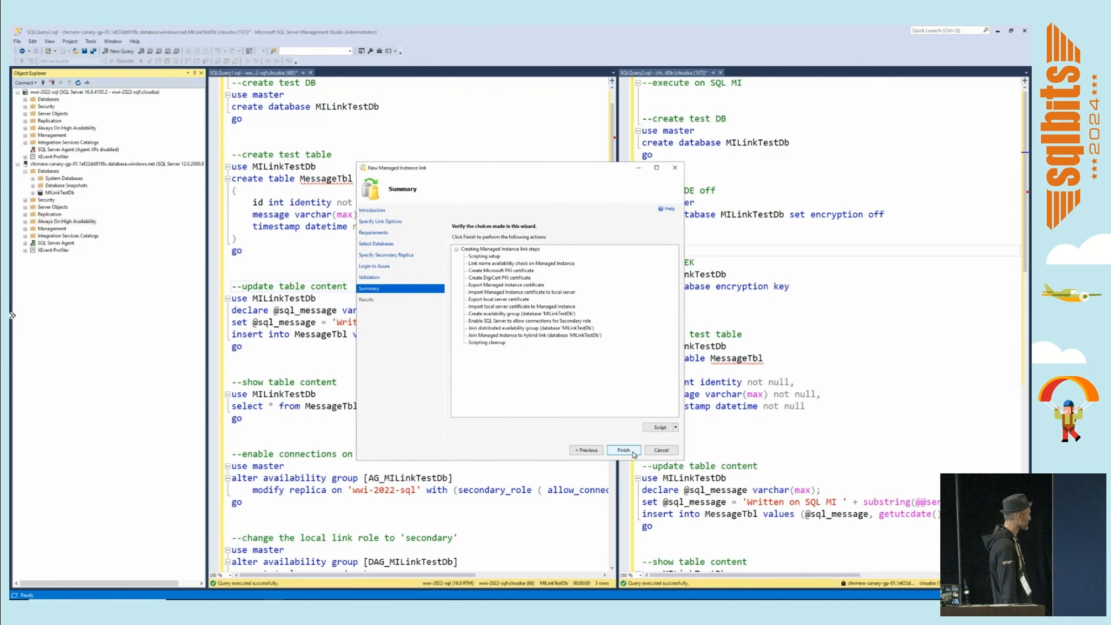
left_click(632, 452)
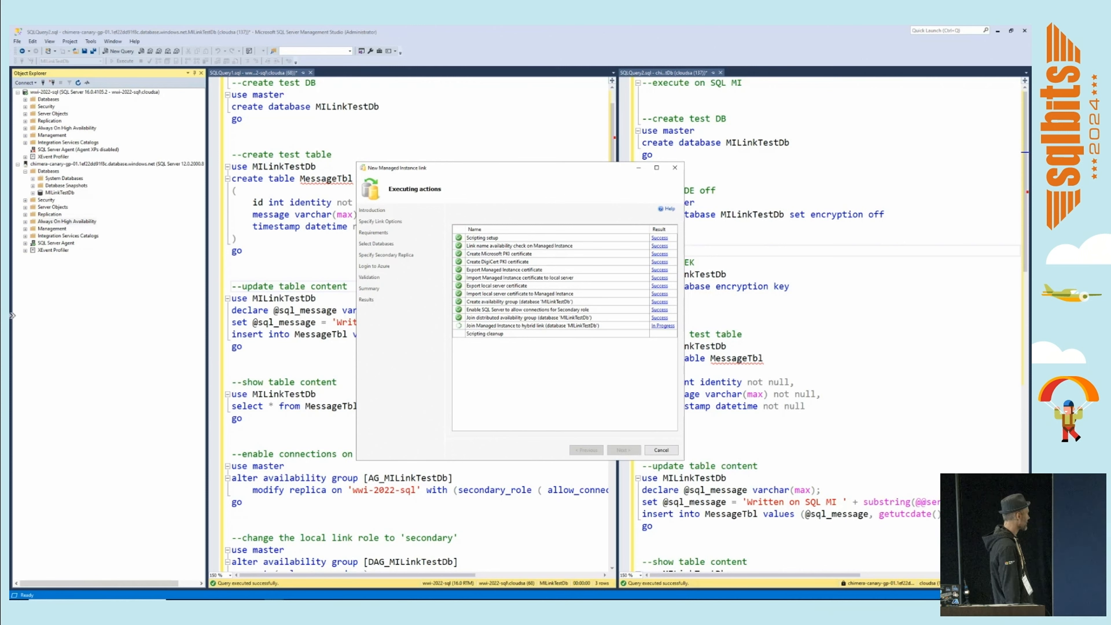
left_click(661, 451)
Expand the availability groups on the managed instance and SQL Server to examine the replica roles of the new DAG_MILinkTestDb.
left_click(25, 222)
left_click(33, 228)
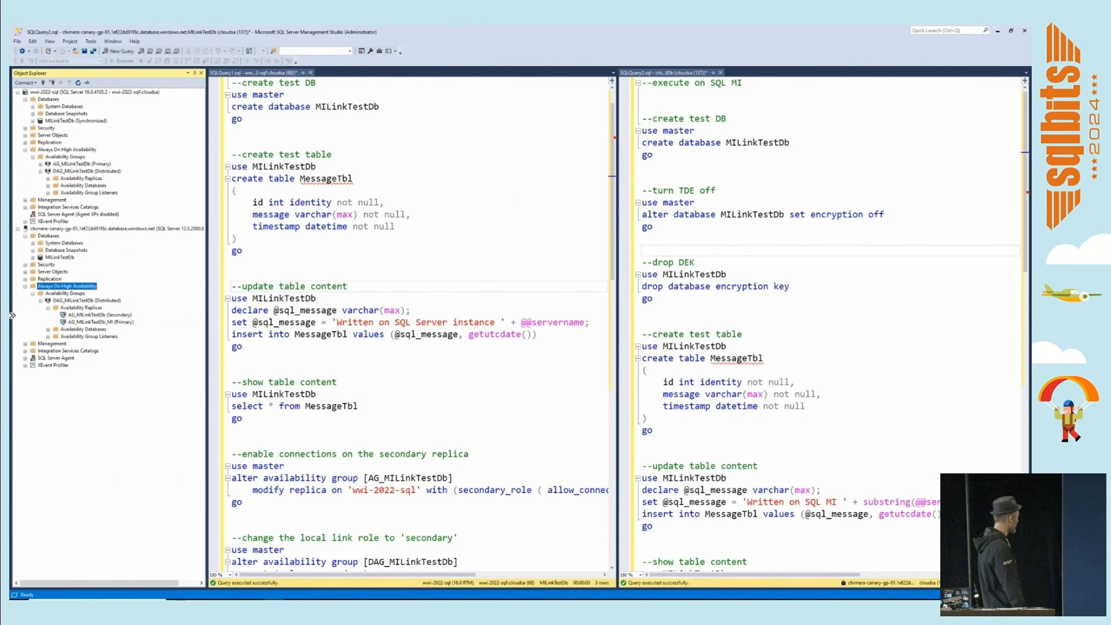
left_click(48, 179)
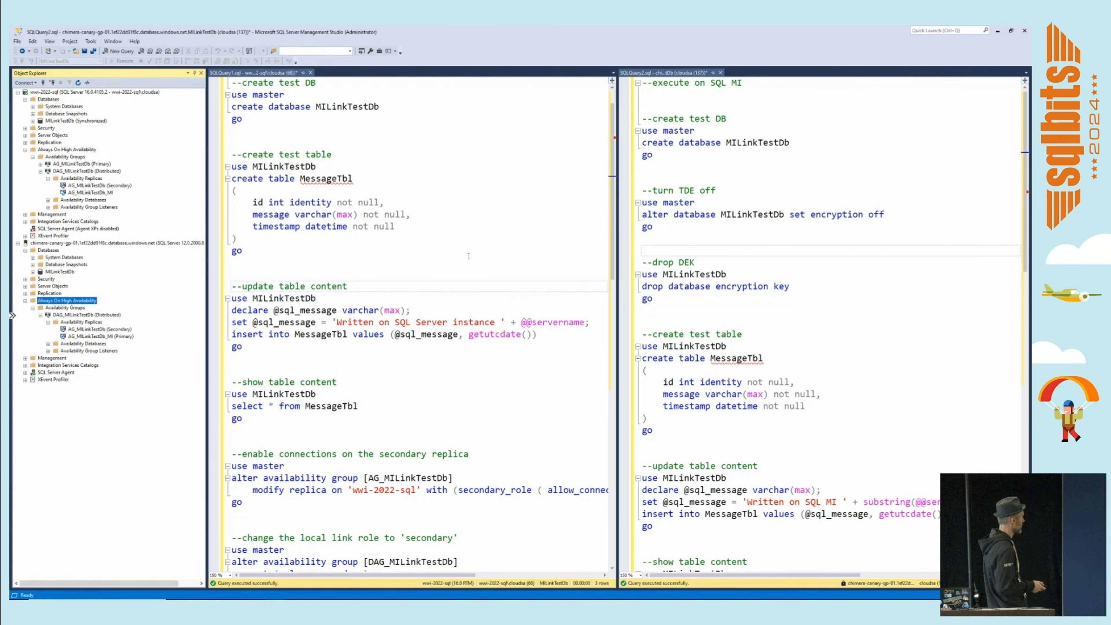
Insert a message into the new MessageTbl on the managed instance and show the table content.
left_click(700, 296)
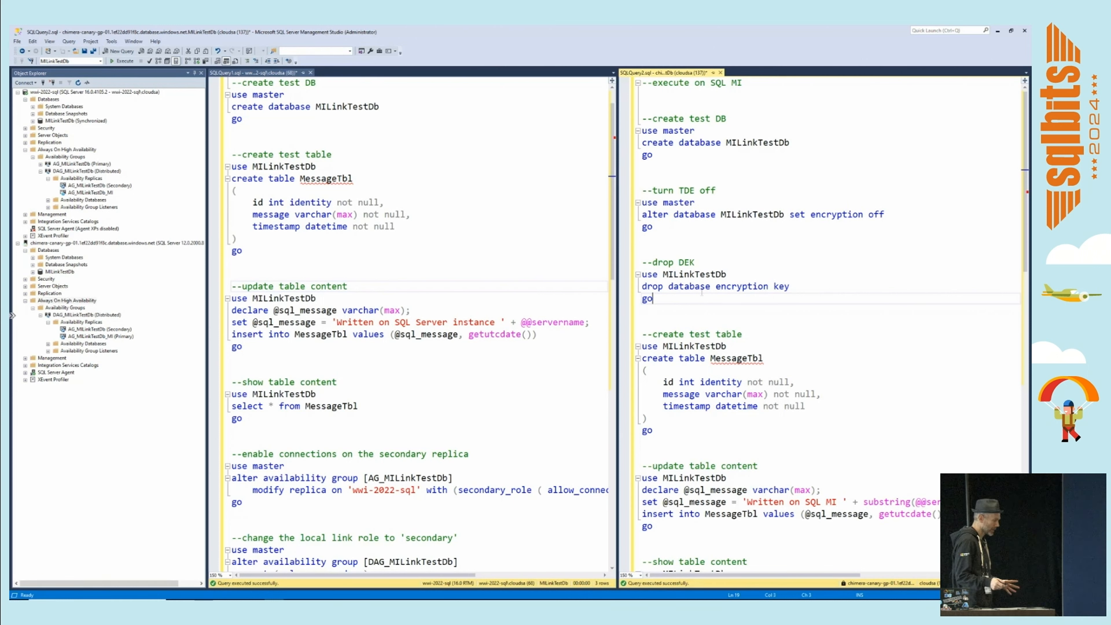
scroll(701, 292, "down", 5)
left_click_drag(642, 286, 719, 416)
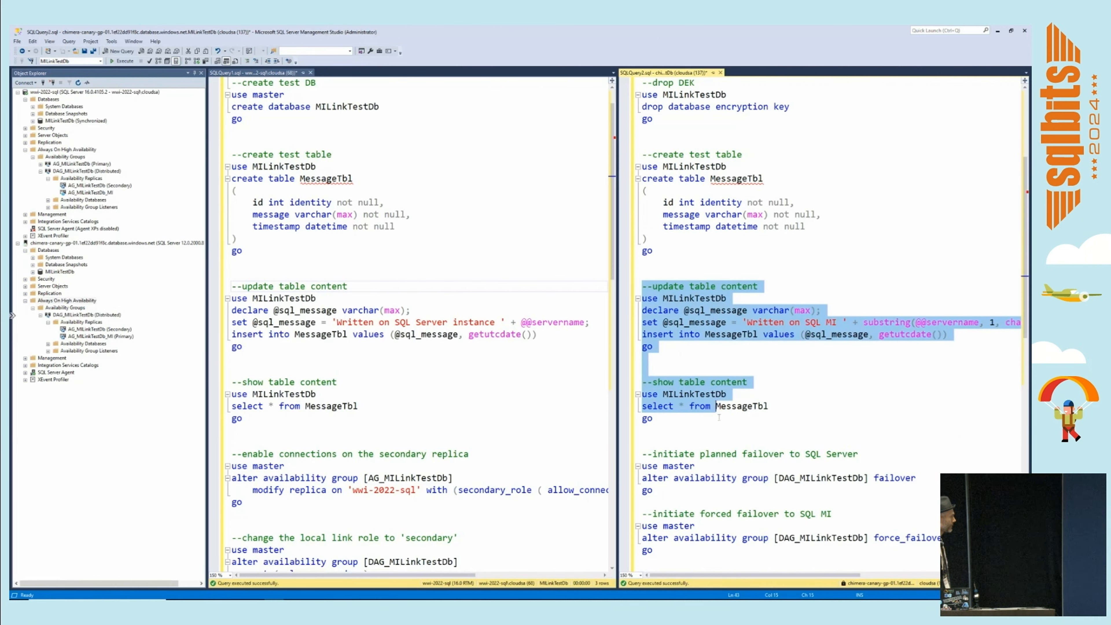
key("F5")
Query MessageTbl on SQL Server to check replication over the link created from the managed instance.
scroll(235, 307, "down", 2)
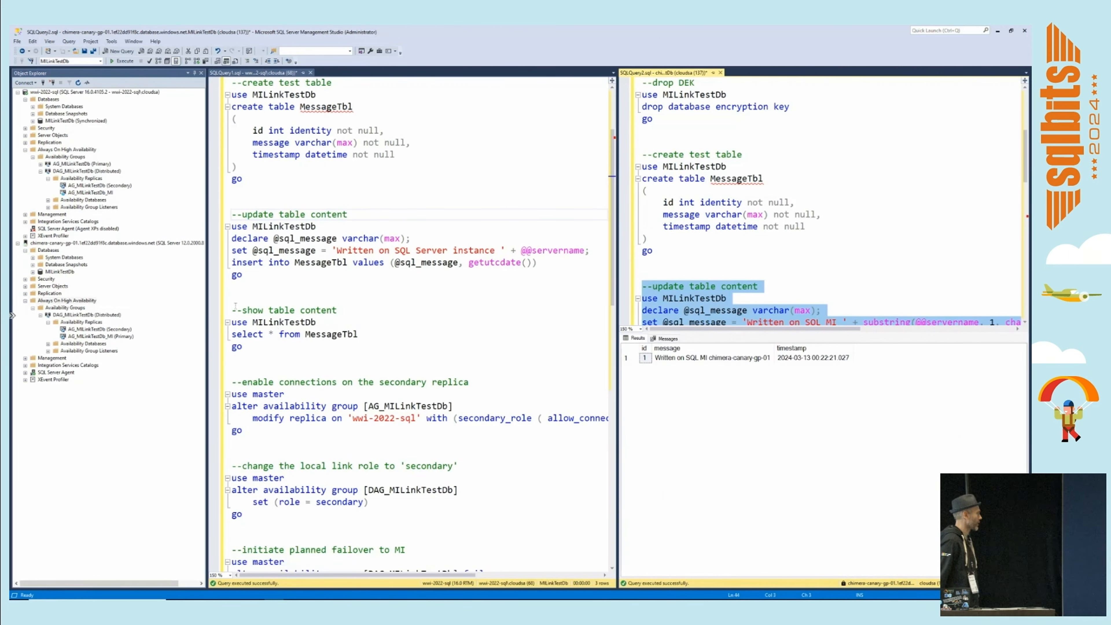
left_click_drag(235, 306, 359, 337)
key("F5")
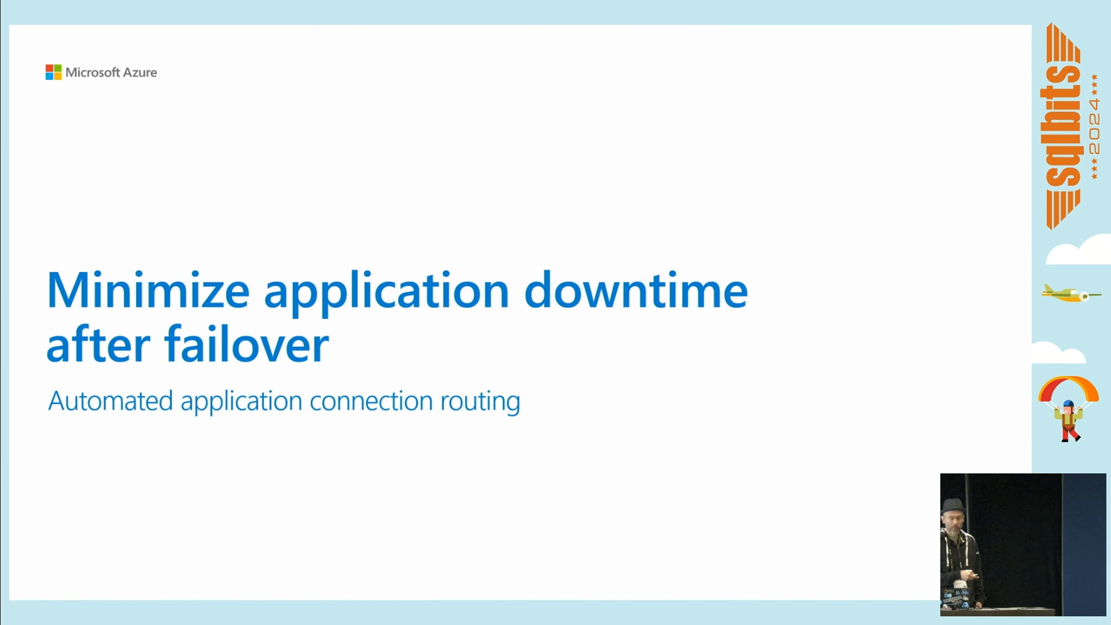
key("Right")
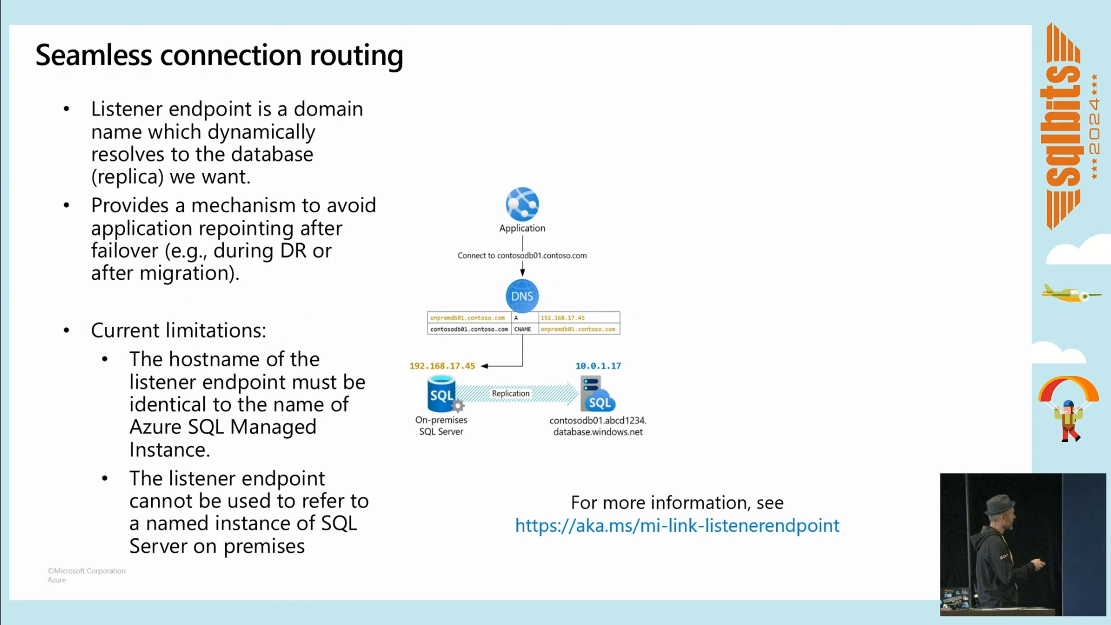